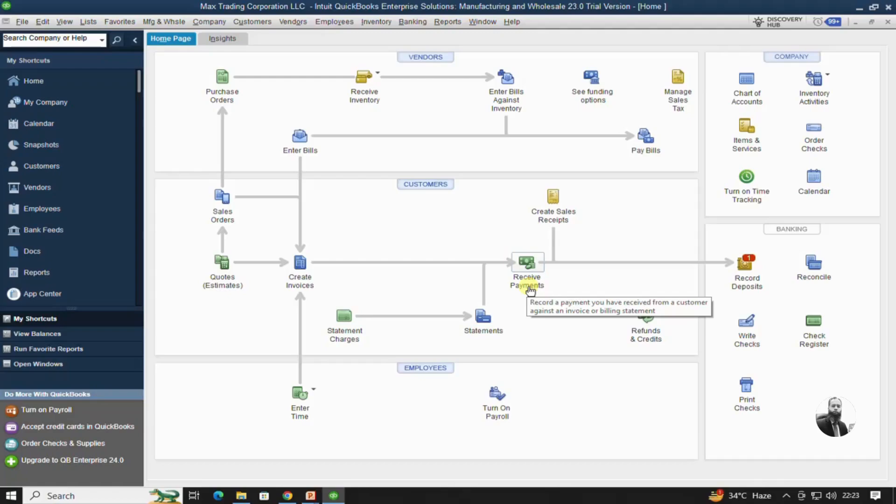
- Open the customer list, collapse the shortcuts sidebar, and search the customers for "al amazon"
click(35, 167)
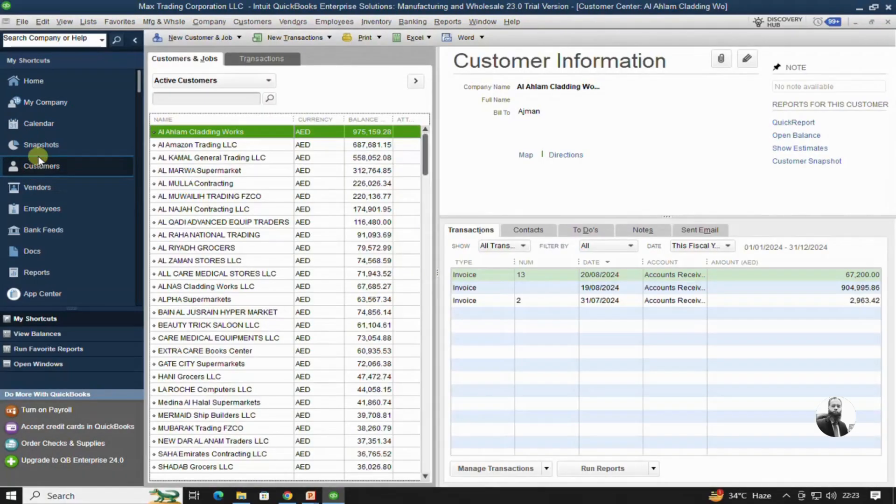
click(135, 40)
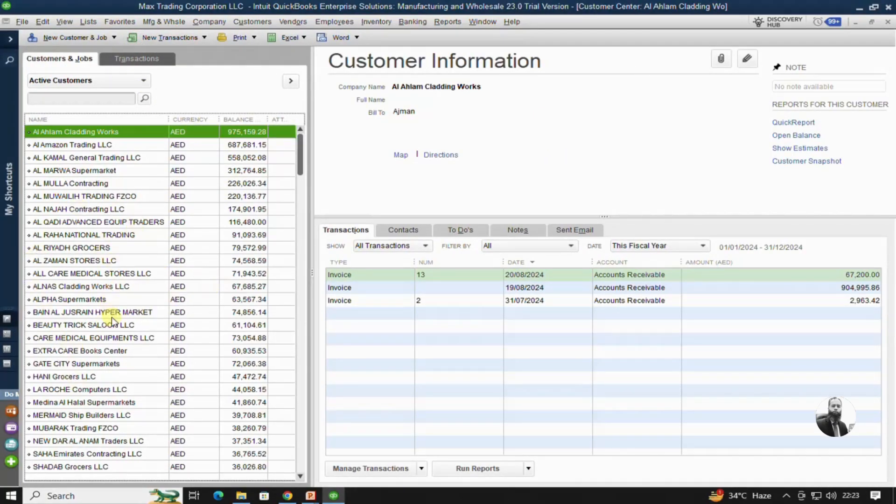
click(62, 97)
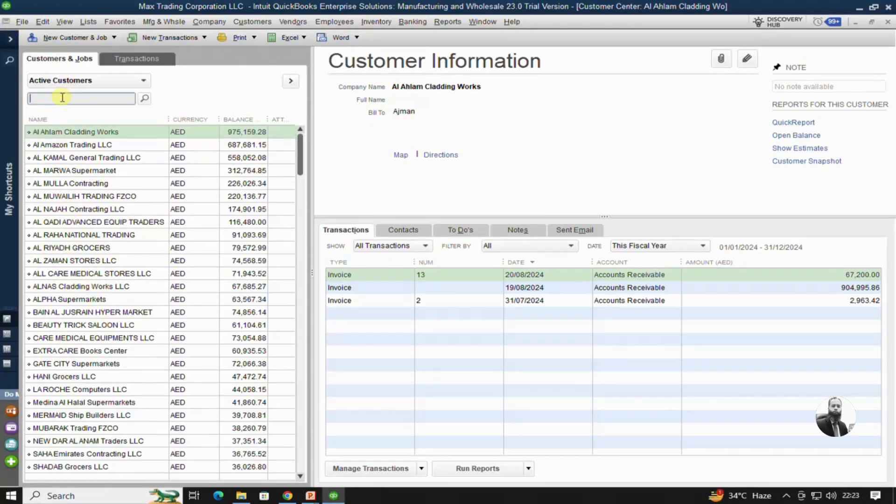
text(al amazon)
click(145, 99)
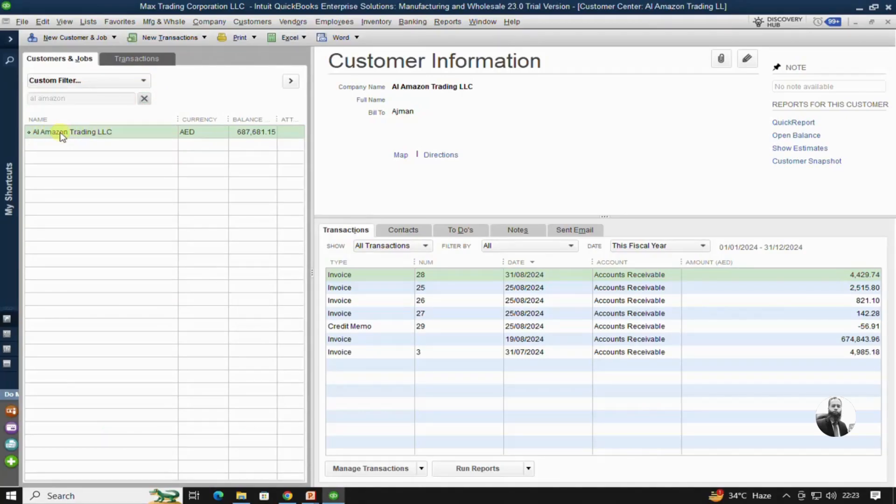
- Start a received payment for Al Amazon Trading LLC and set the payment amount to AED 4,985
right_click(99, 136)
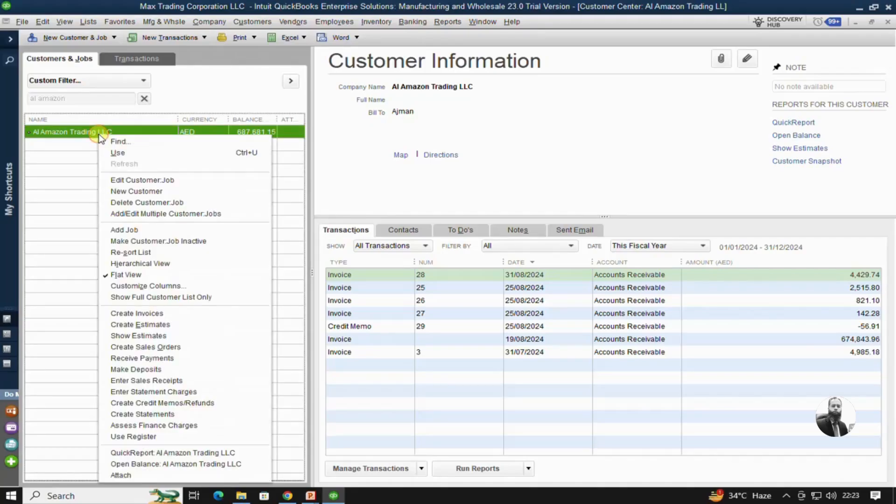
click(135, 358)
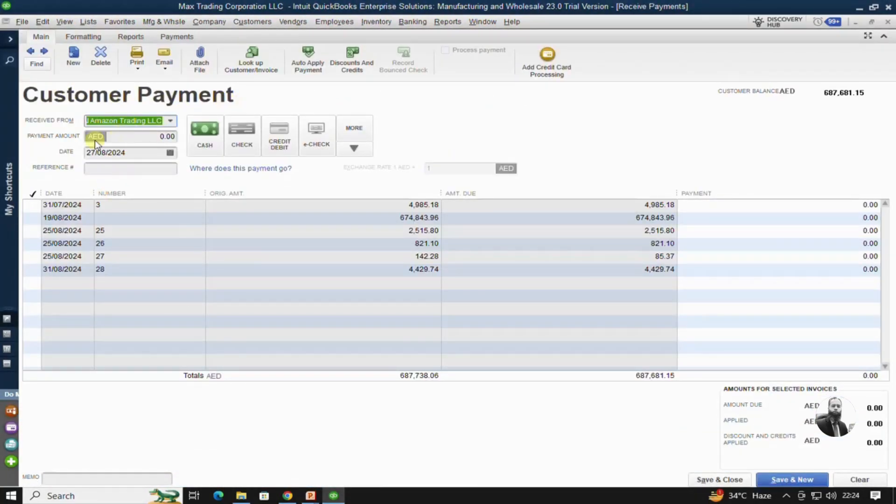
click(149, 136)
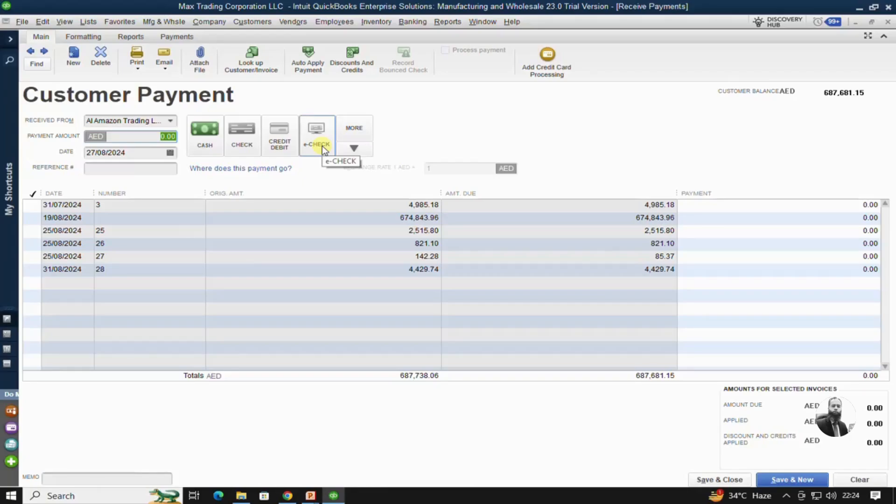
text(4985)
key(Tab)
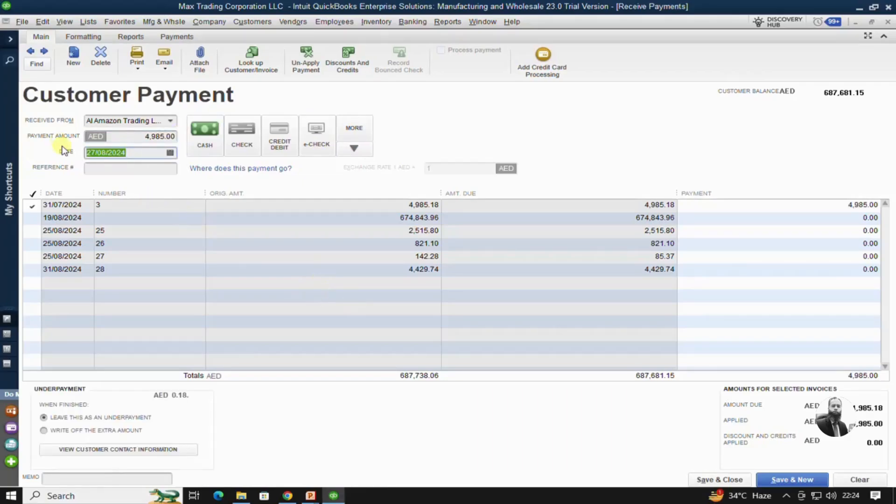
- Set the payment's date to 26/08/2024 and its reference to RV No.1034
text(26)
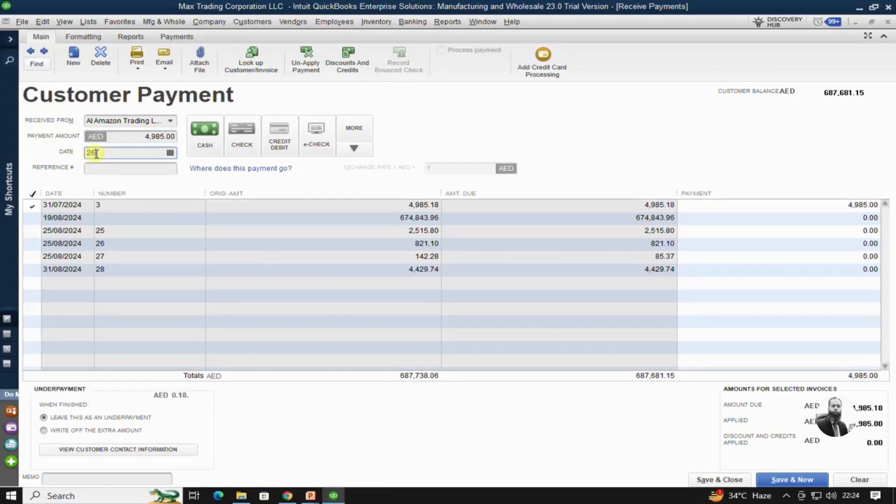
text(/08/2024)
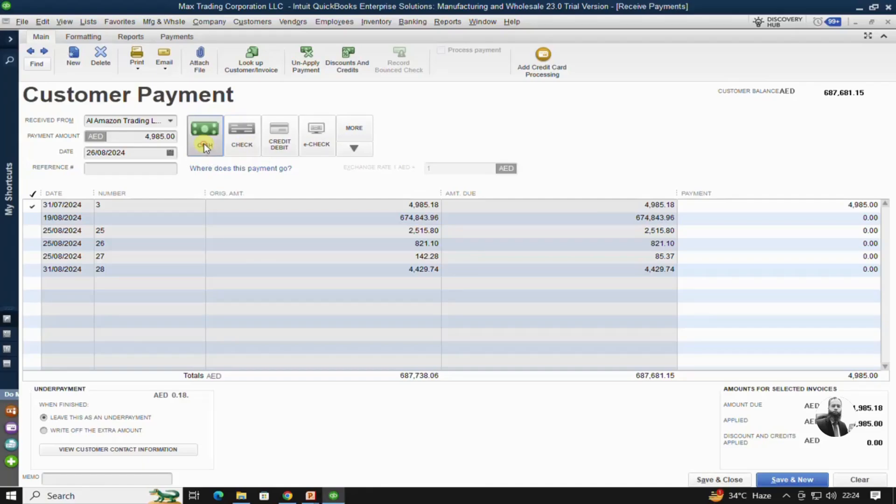
click(101, 170)
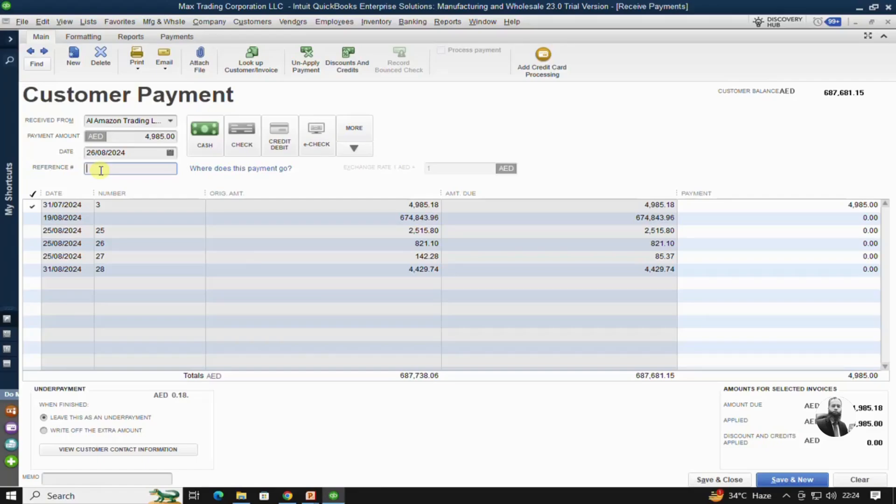
text(RV)
text( M)
text(o.)
text( 1034)
- Save and close the payment, writing off the extra amount to Discount Allowed with the class Alumco - Sharjah
click(43, 432)
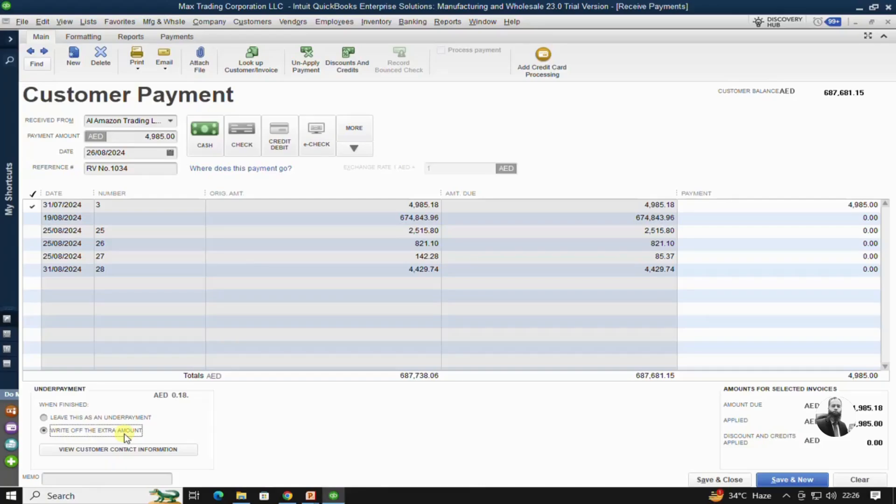
click(740, 483)
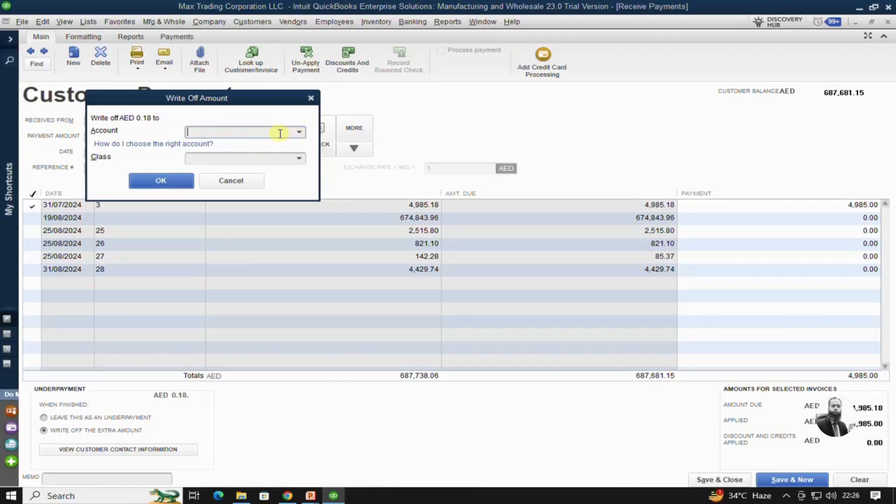
text(scount Allowed)
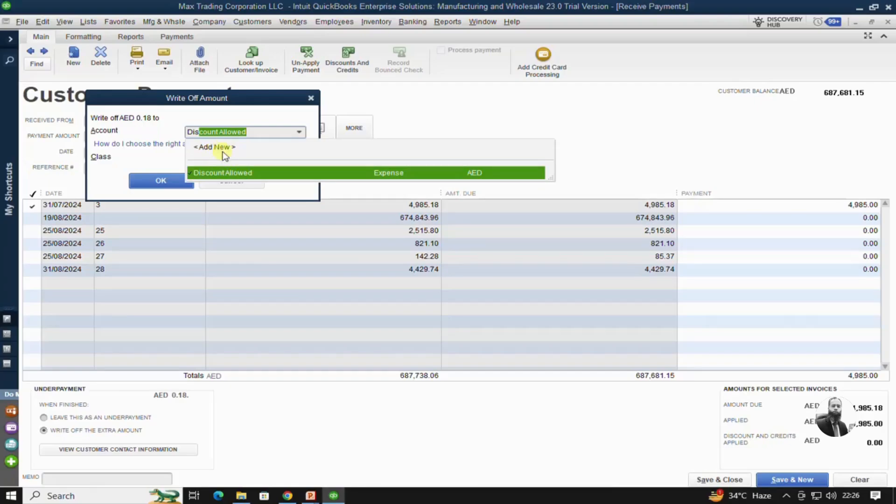
click(260, 175)
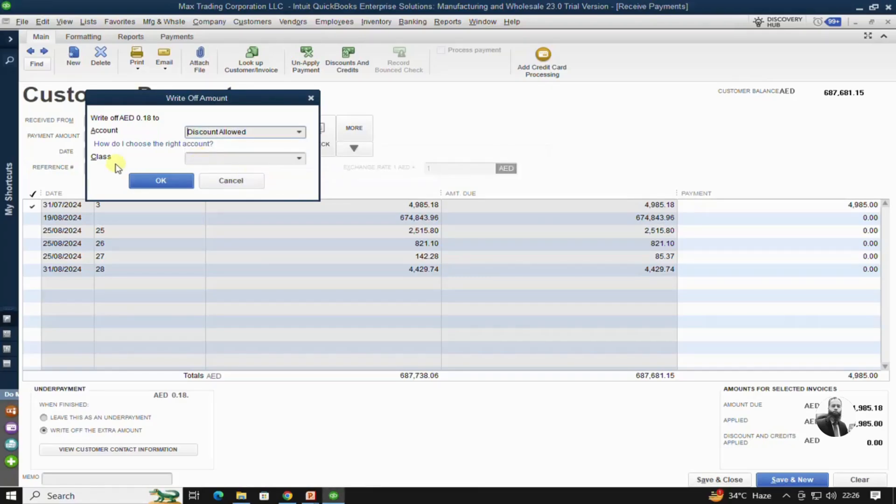
click(299, 158)
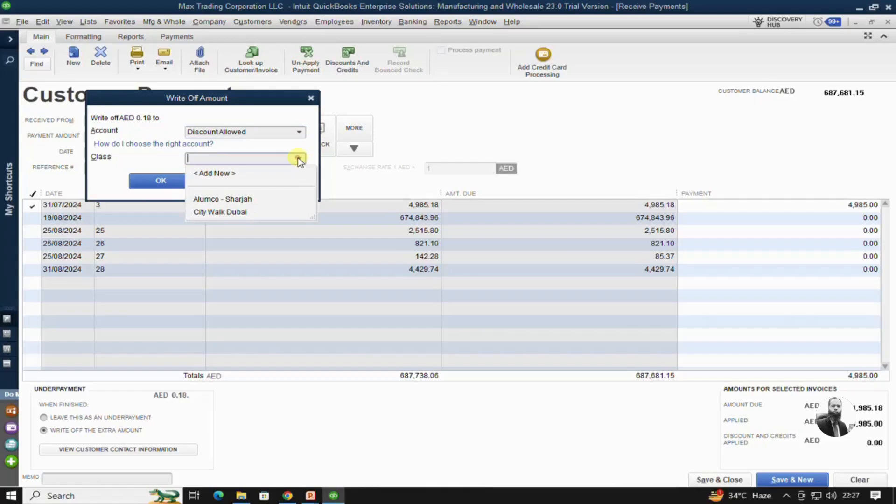
click(236, 202)
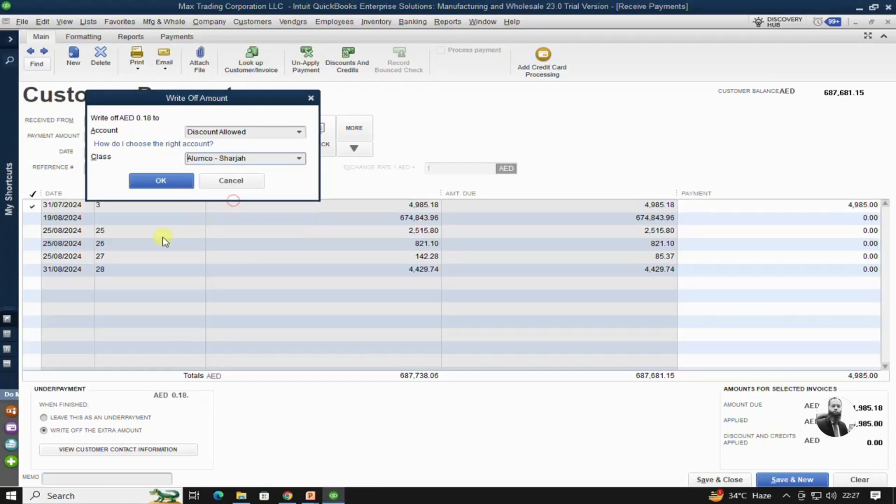
click(165, 182)
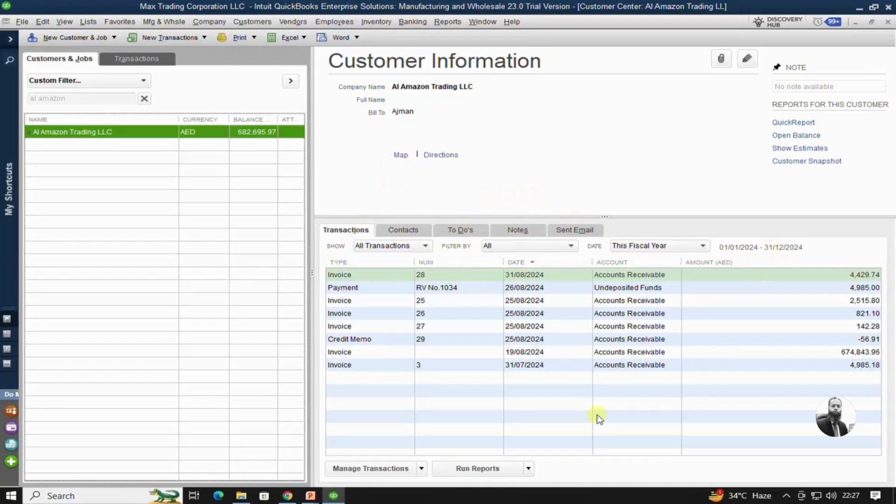
click(367, 288)
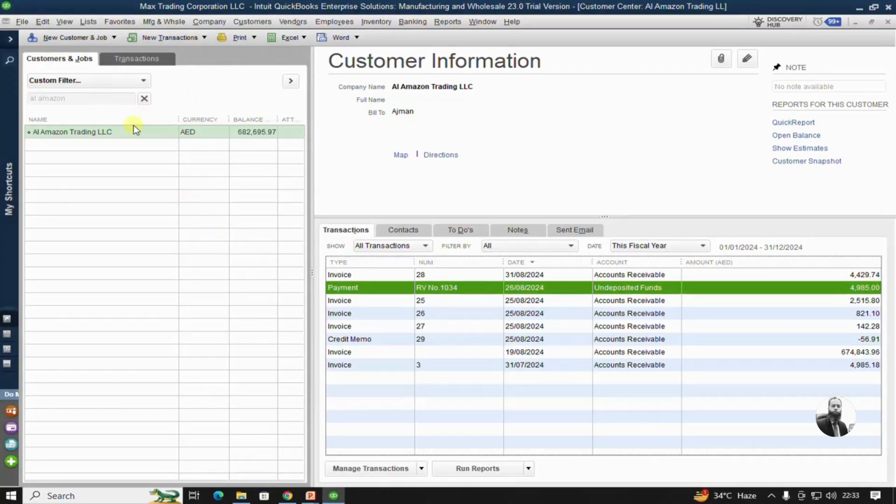
- Start another received payment for Al Amazon Trading LLC with an amount of AED 800
right_click(98, 132)
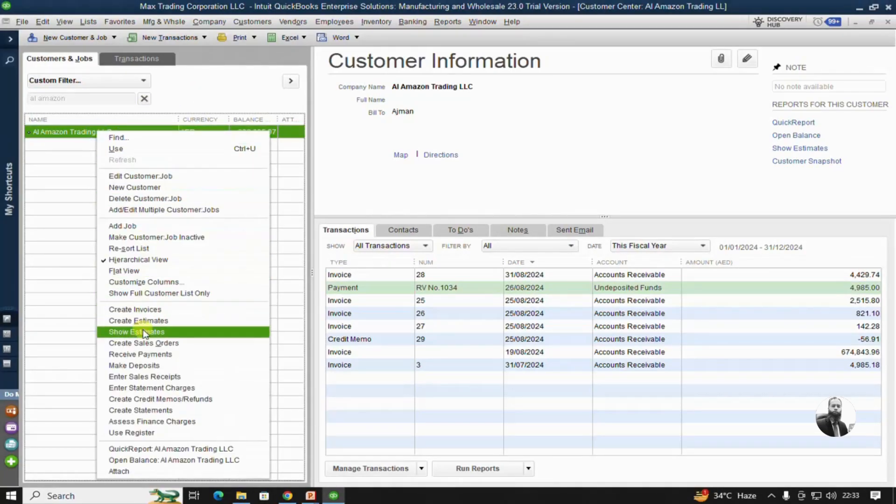
click(144, 355)
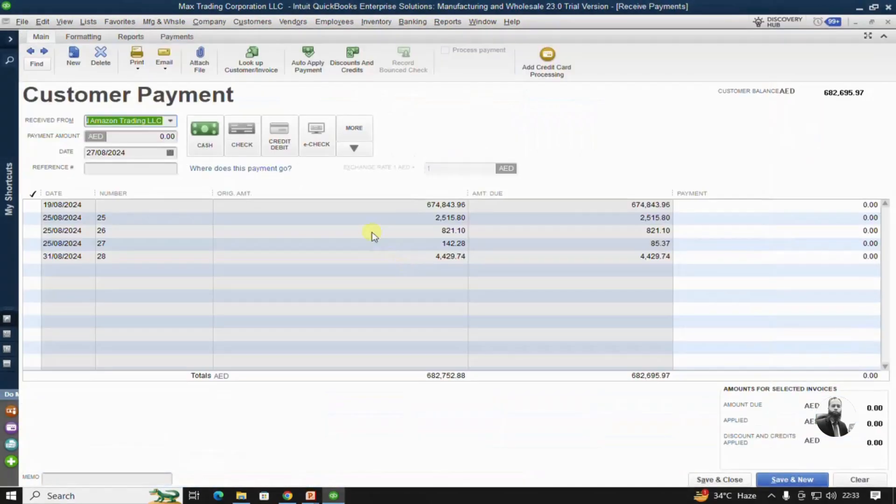
key(Tab)
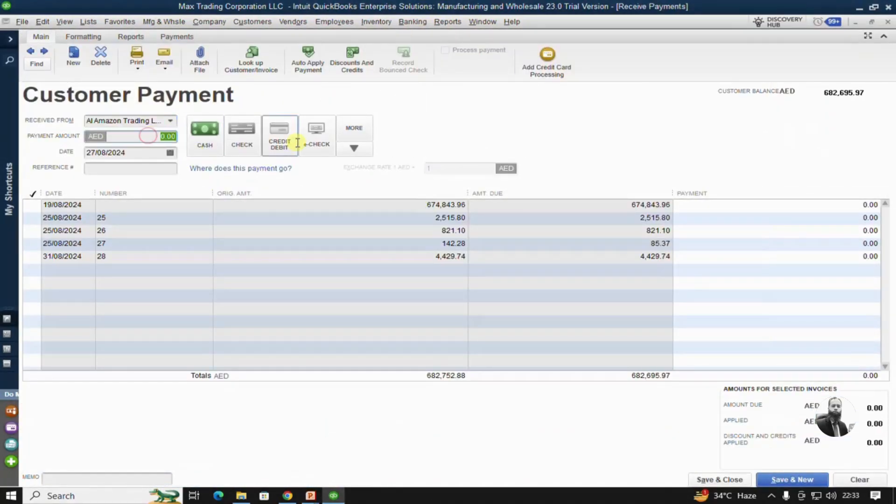
text(800)
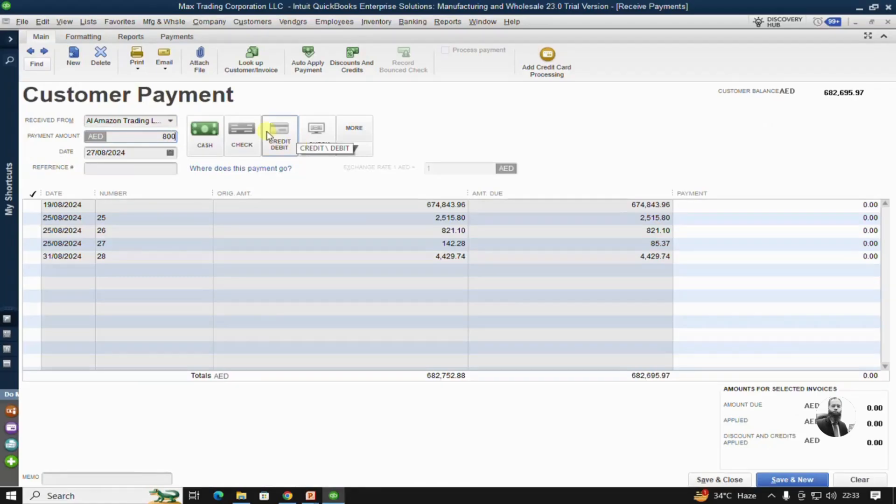
key(Tab)
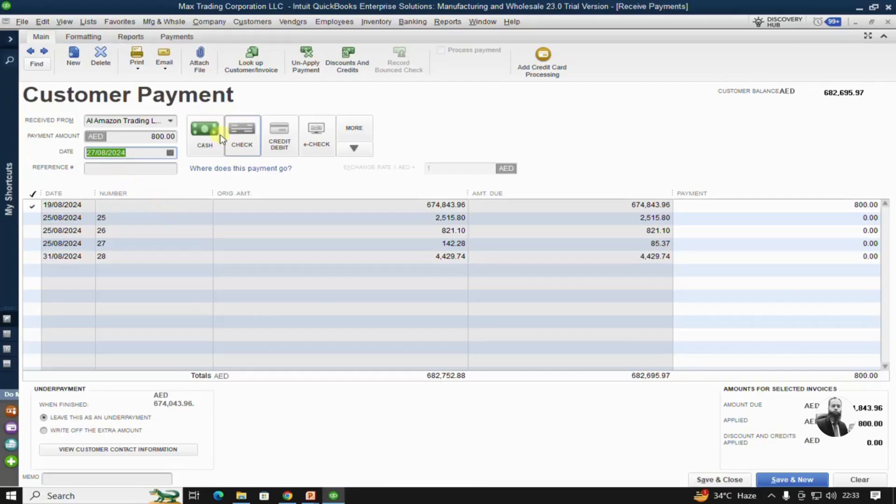
- Set the payment method to cash and the reference to RV No.1039
click(203, 146)
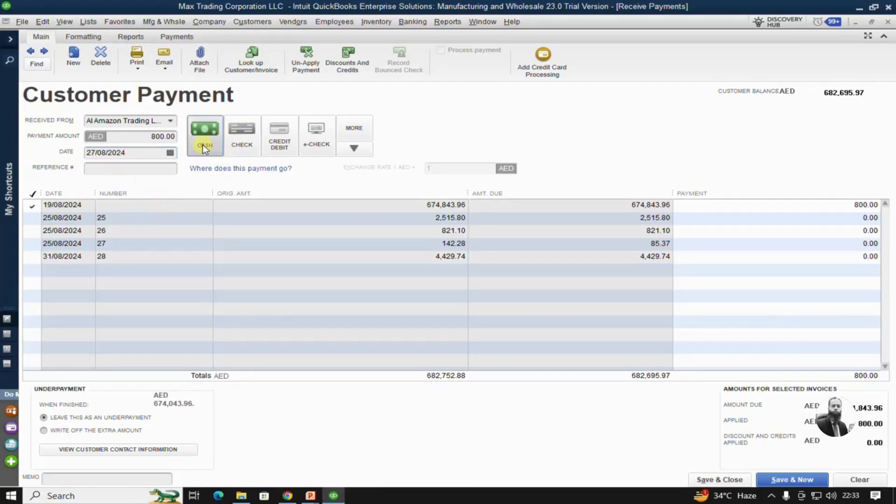
click(152, 170)
text(RV)
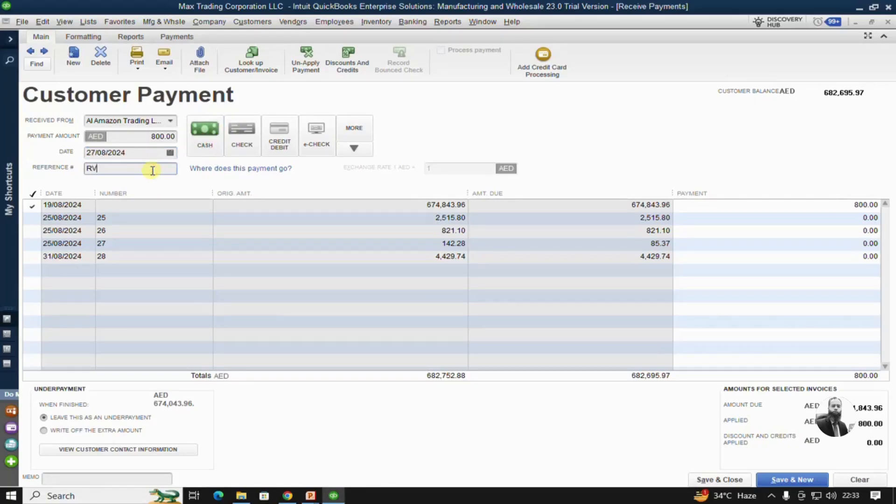
text( No.1039)
- Apply the payment to invoice 26 instead of the unnumbered invoice dated 19/08/2024
click(643, 207)
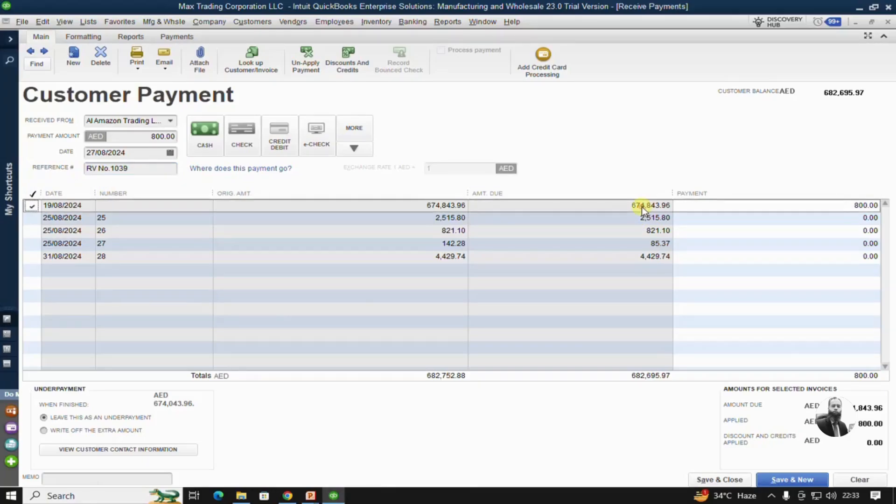
click(34, 205)
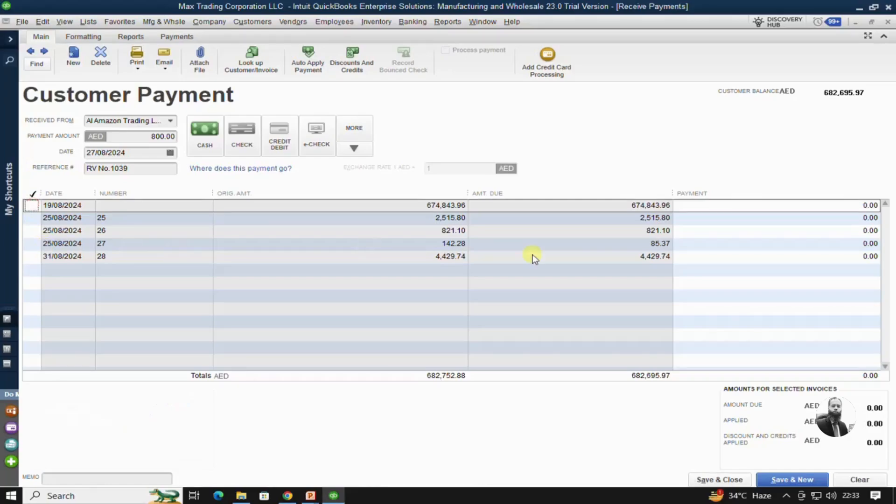
click(32, 230)
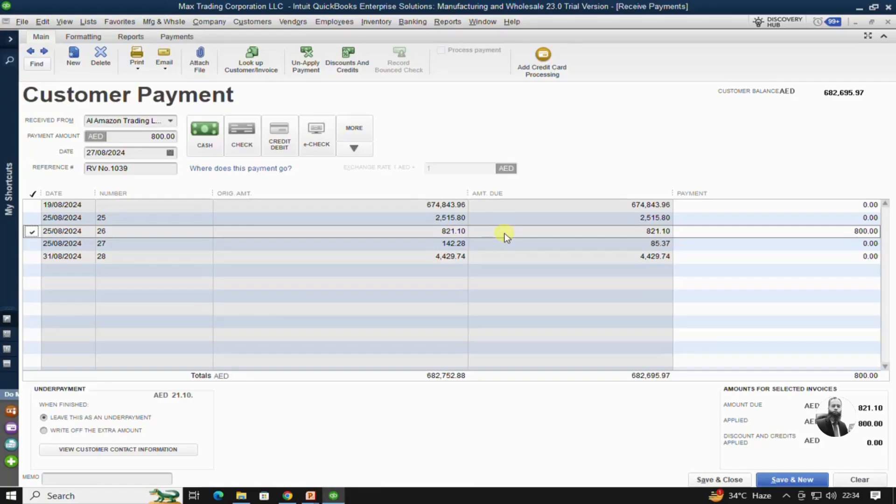
- Leave the shortfall on invoice 26 as an underpayment, save and close the payment, and select it in the customer's transactions
click(43, 432)
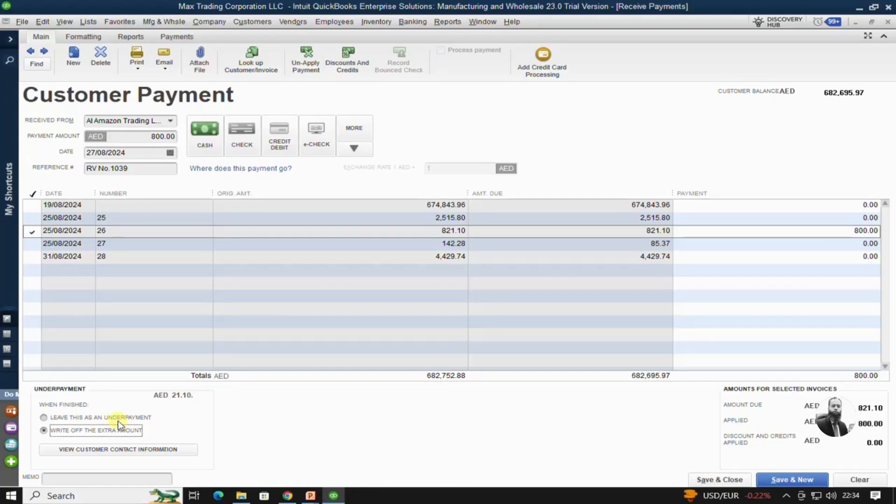
click(43, 417)
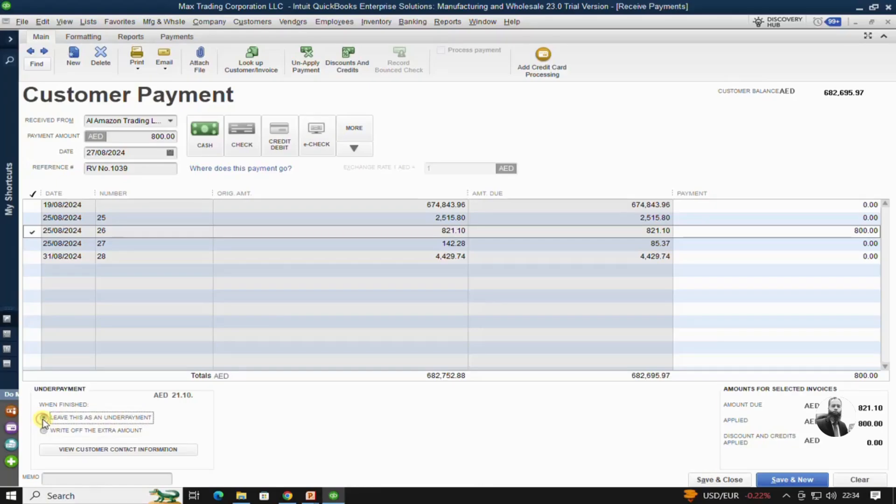
click(716, 480)
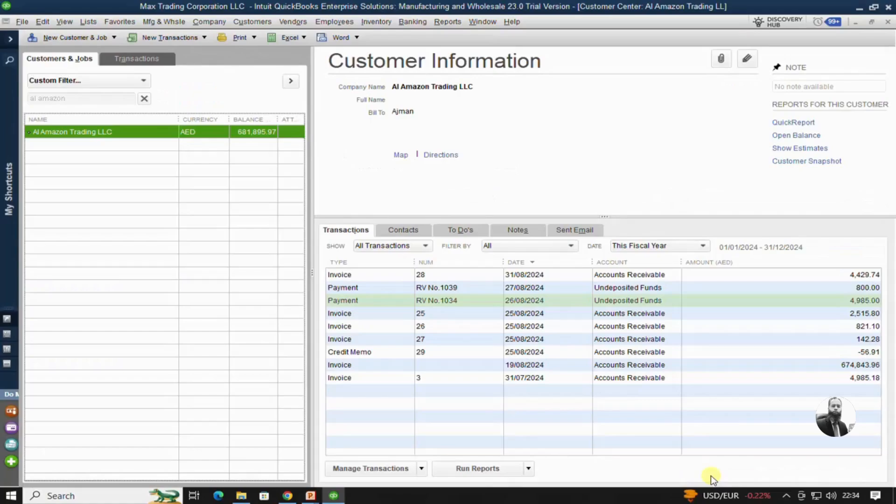
click(444, 288)
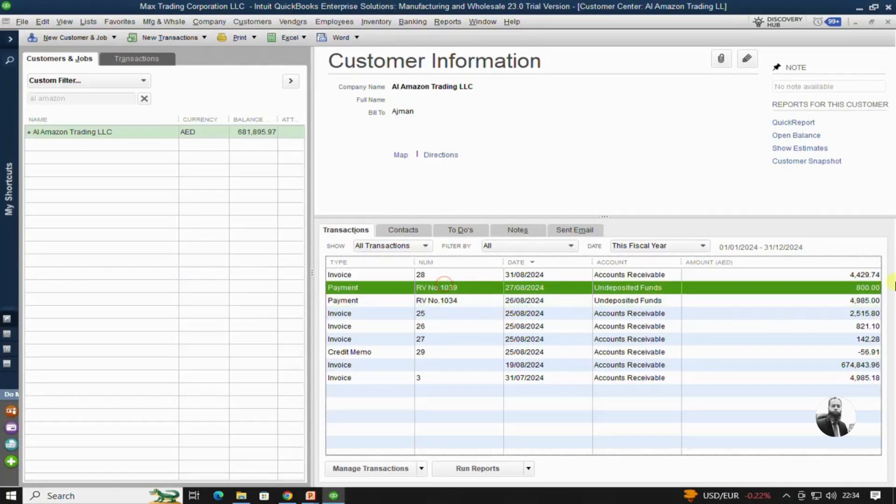
- Start another received payment for Al Amazon Trading LLC with an amount of AED 1,500 and cash as the payment method
right_click(79, 134)
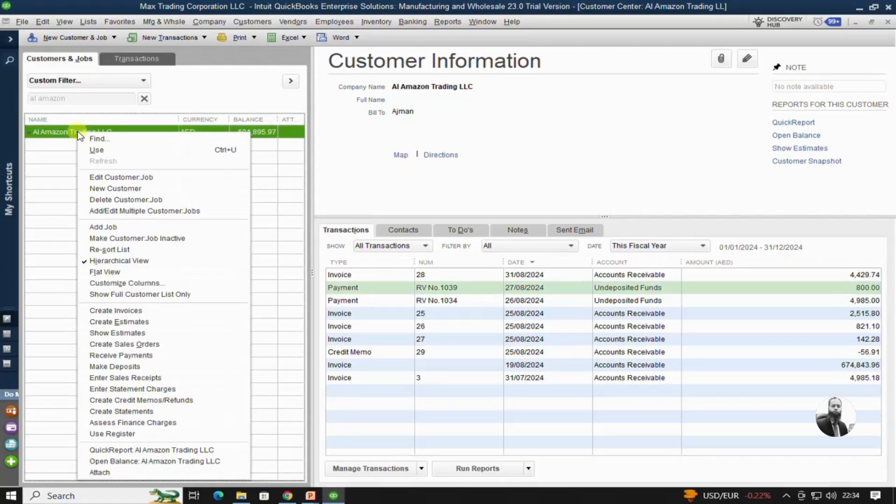
click(127, 355)
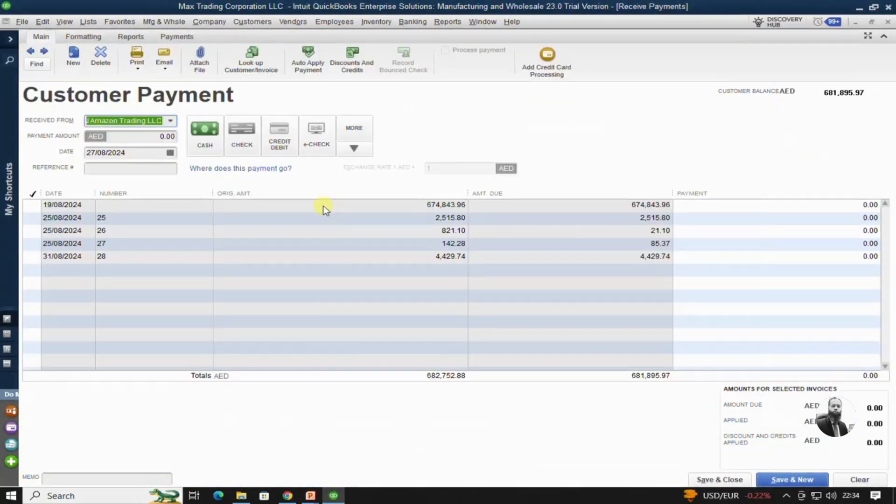
click(451, 236)
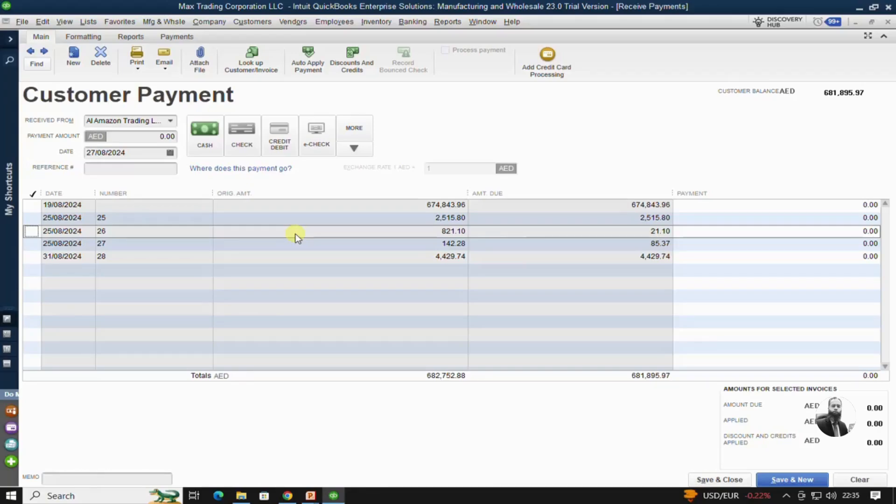
click(154, 137)
drag(154, 137, 204, 134)
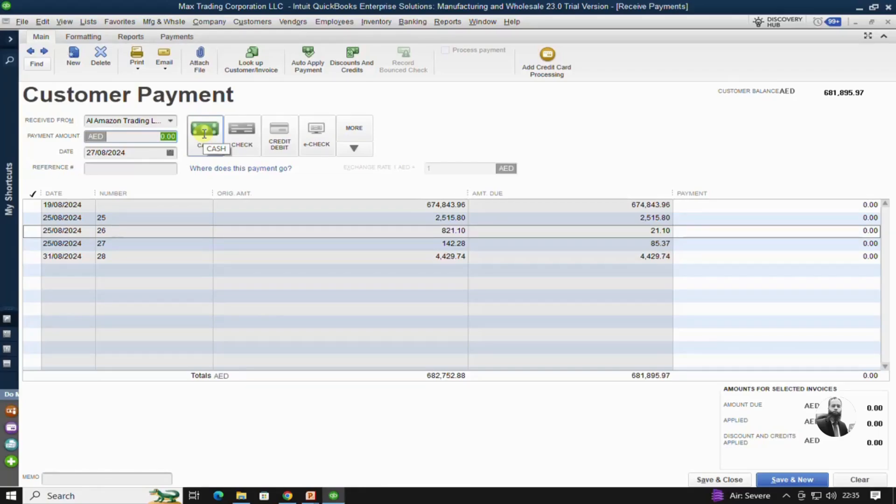
text(1500)
click(208, 143)
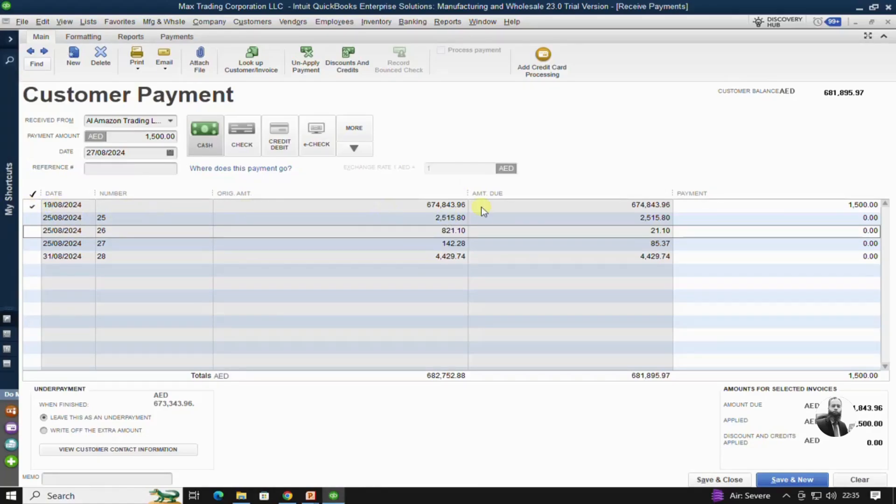
- Apply the payment to invoice 25 instead of the unnumbered invoice dated 19/08/2024, with AED 1,000 allocated to it
click(31, 206)
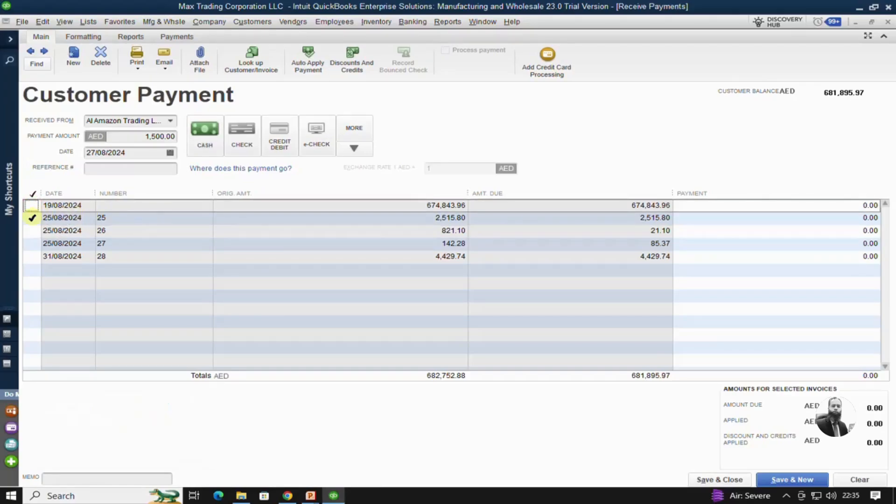
click(32, 218)
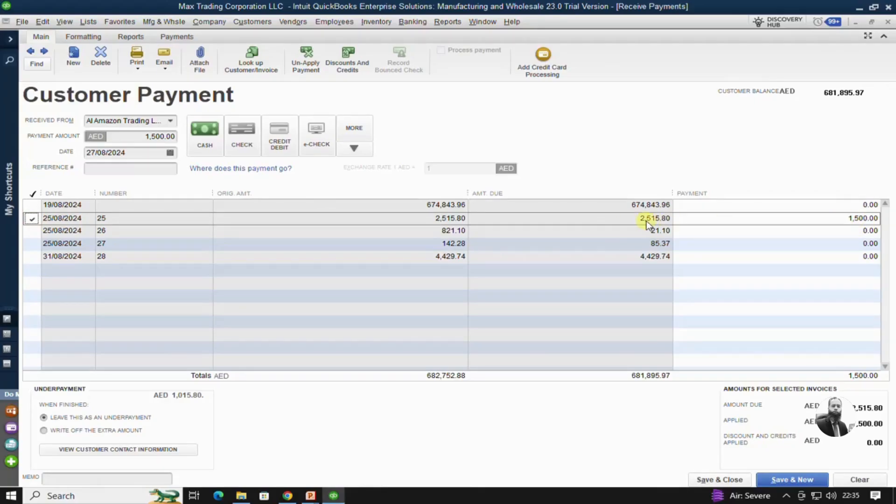
click(821, 220)
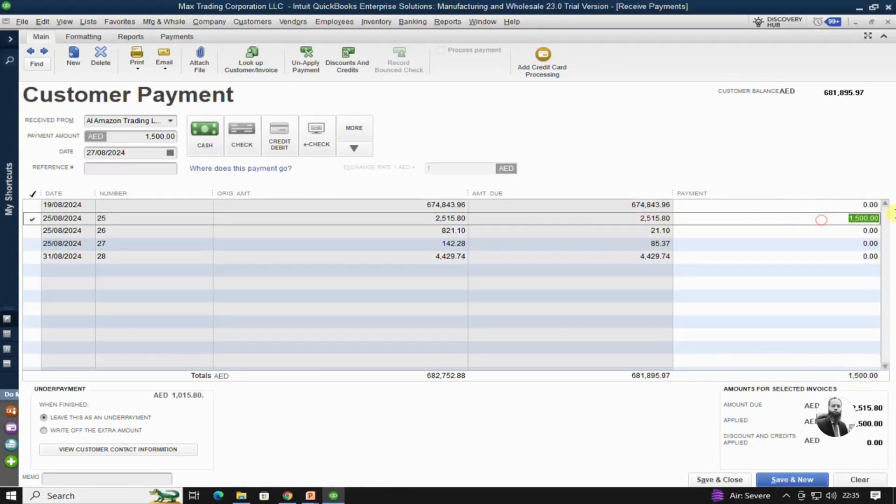
text(1000)
key(Tab)
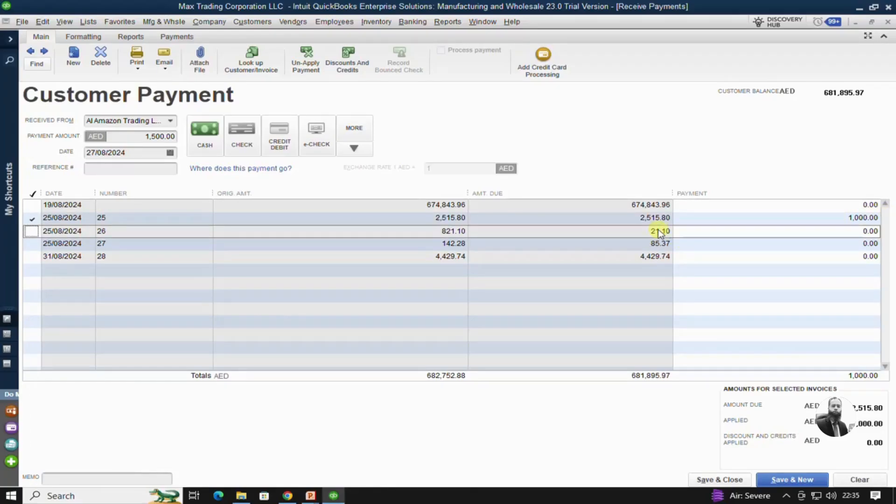
- Allocate AED 21.10 to invoice 26 and AED 85.37 to invoice 27, and choose to refund the overpayment to the customer
click(864, 231)
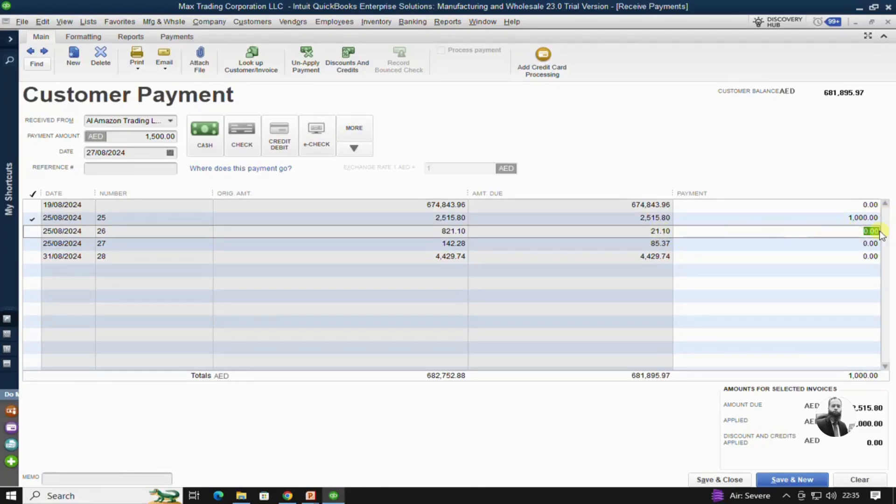
text(21.10)
key(Tab)
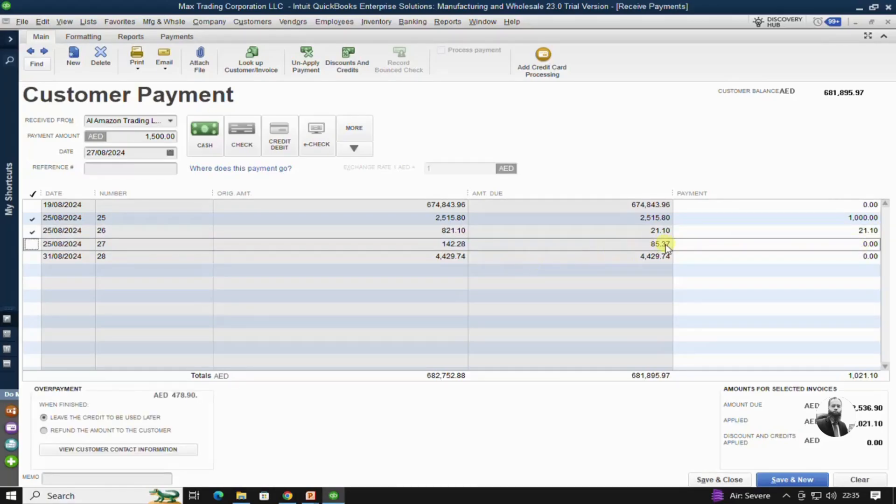
click(858, 243)
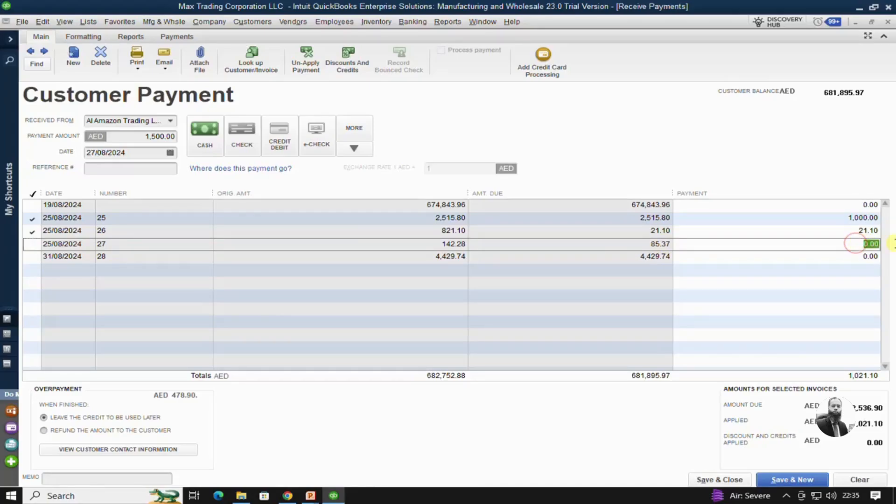
text(85.37)
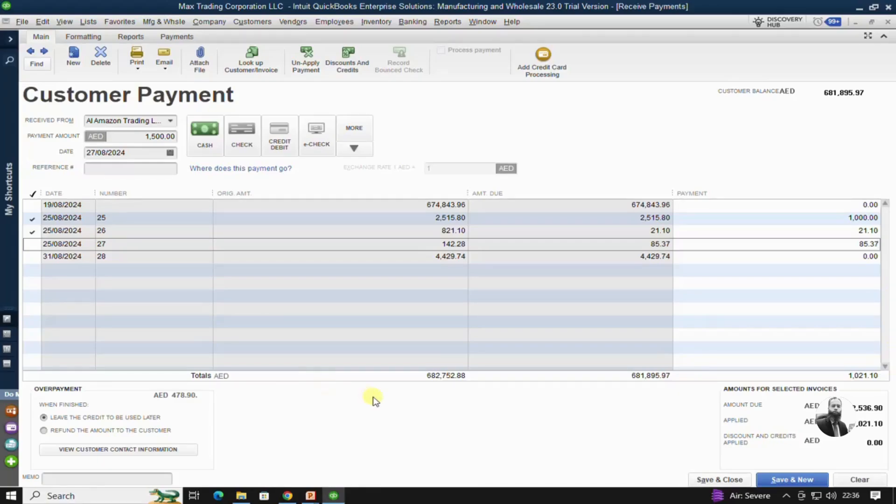
key(Tab)
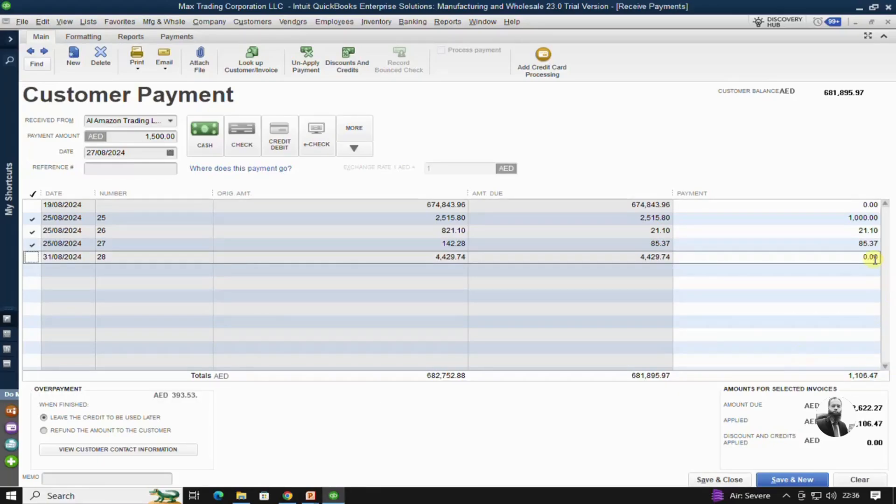
click(660, 231)
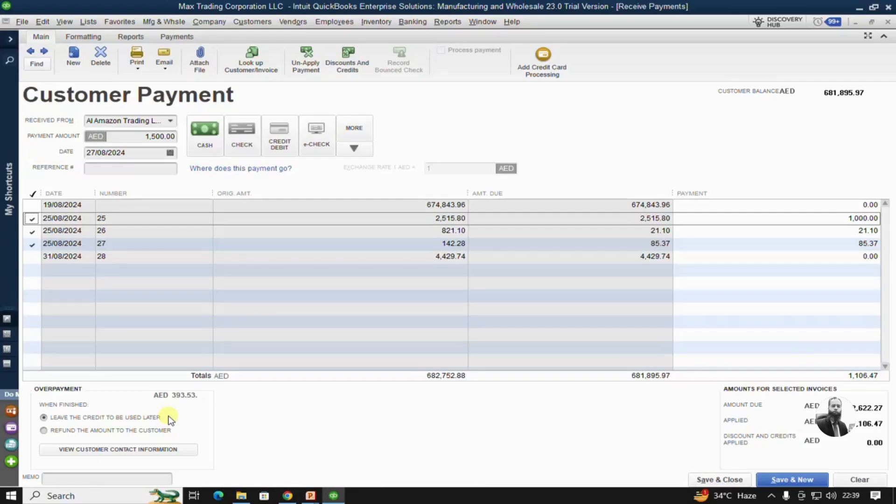
click(45, 431)
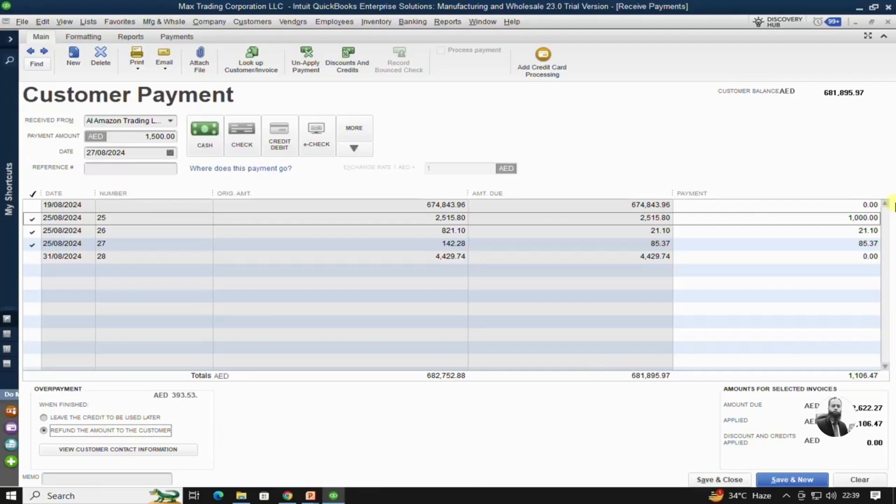
- Allocate AED 393.53 to the unnumbered invoice dated 19/08/2024, and save and close the payment
click(854, 204)
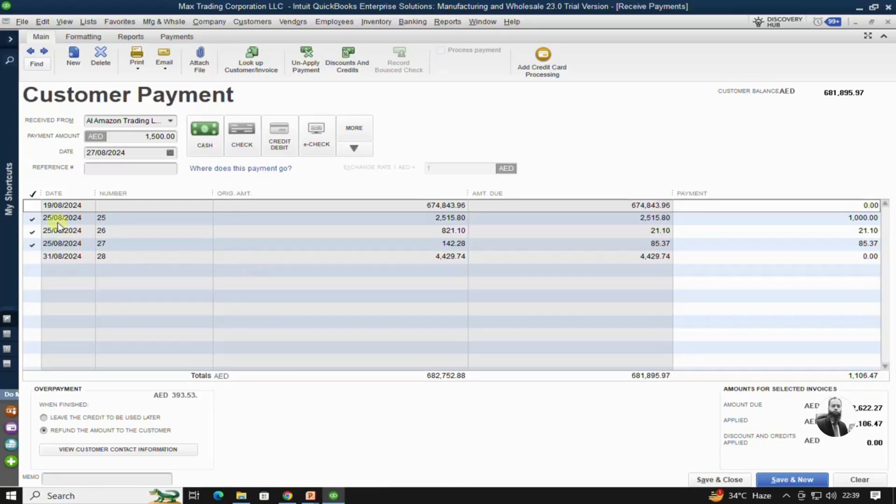
click(855, 205)
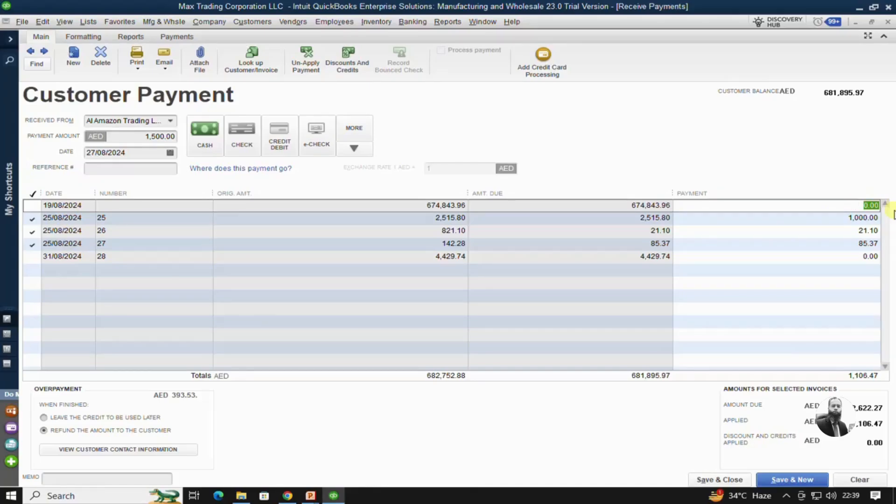
text(393.53)
key(Tab)
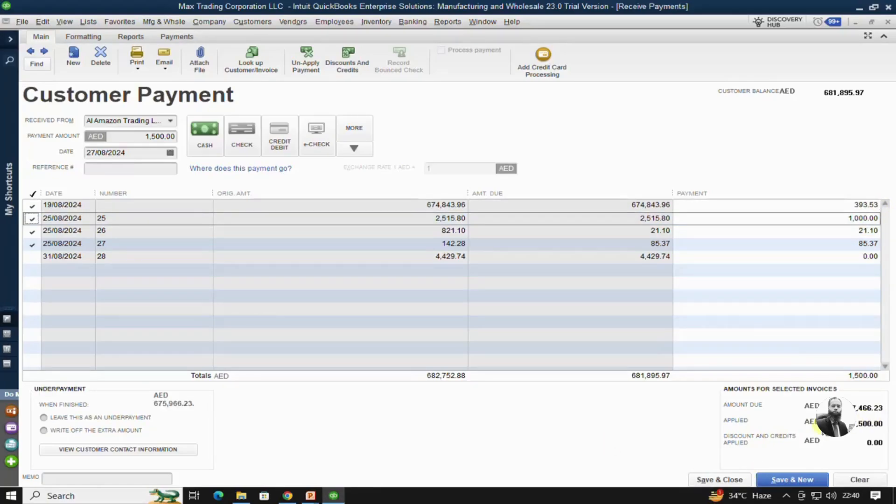
click(136, 136)
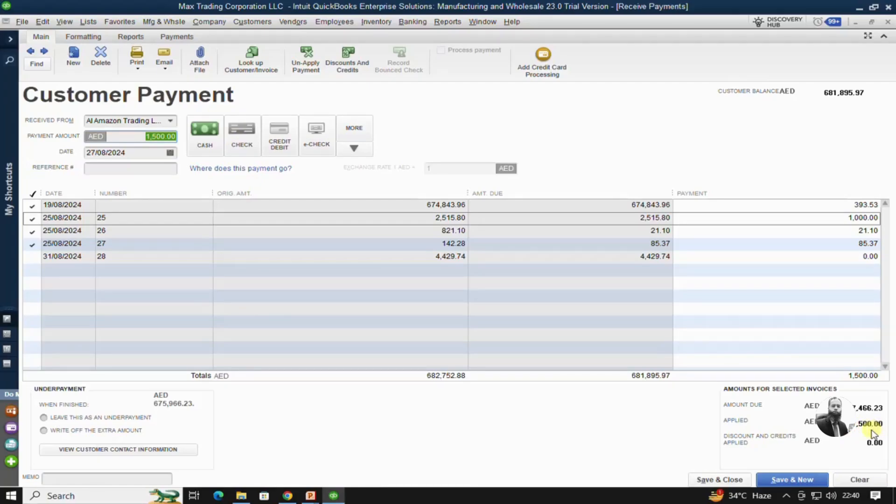
click(724, 481)
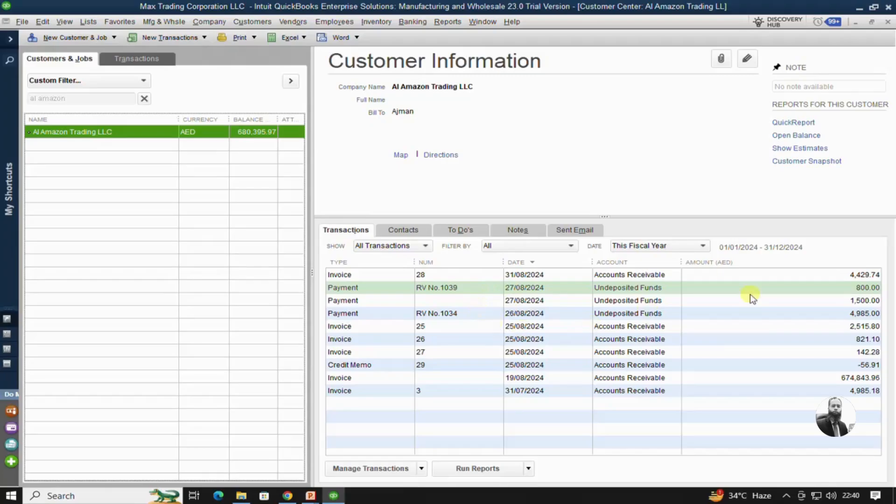
- Reopen the saved AED 1,500 payment and remove its allocations to the unnumbered invoice and invoices 25, 26 and 27
click(456, 302)
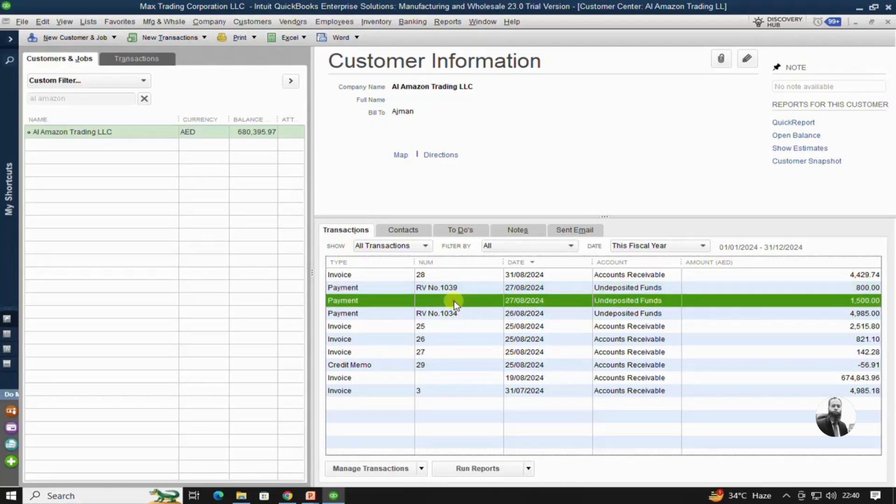
double_click(456, 303)
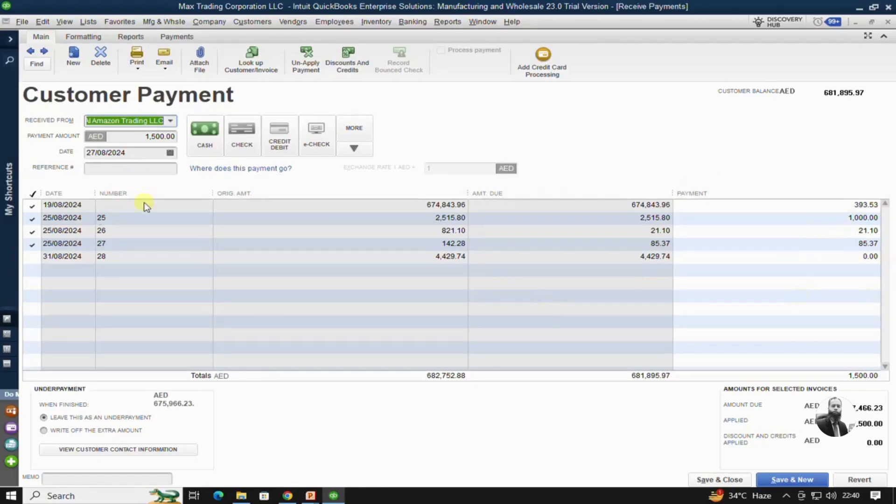
click(34, 205)
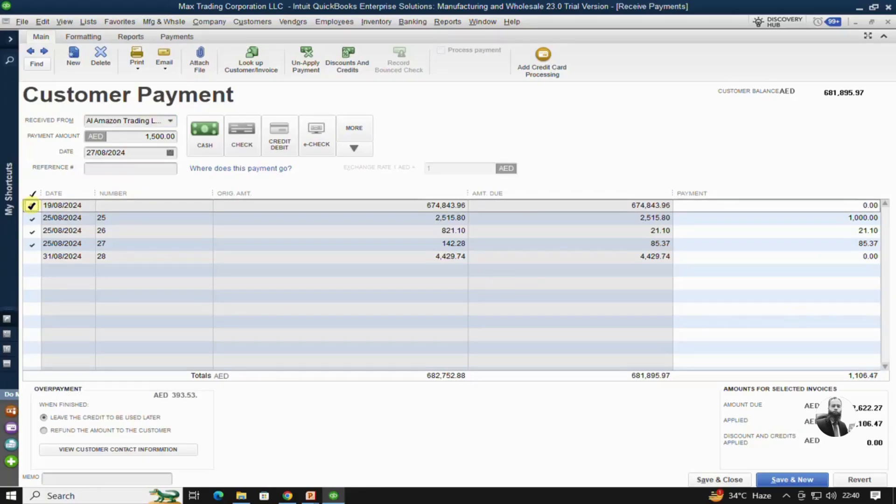
click(34, 218)
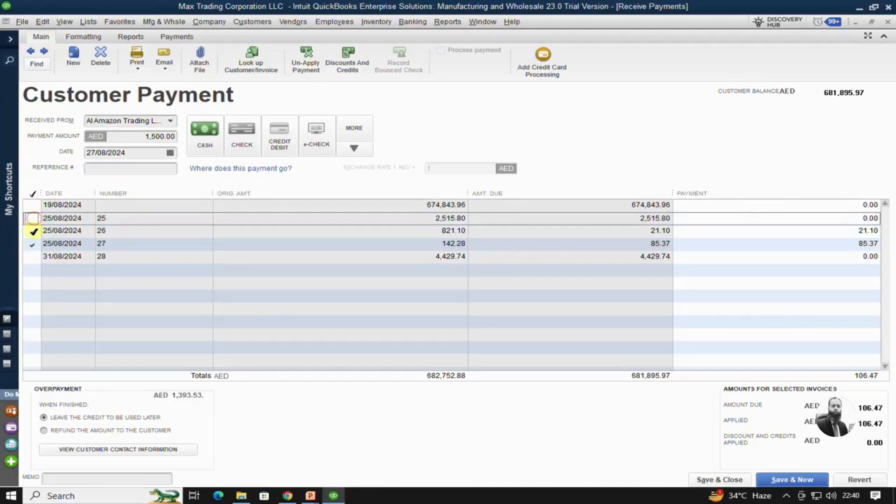
click(32, 231)
click(32, 244)
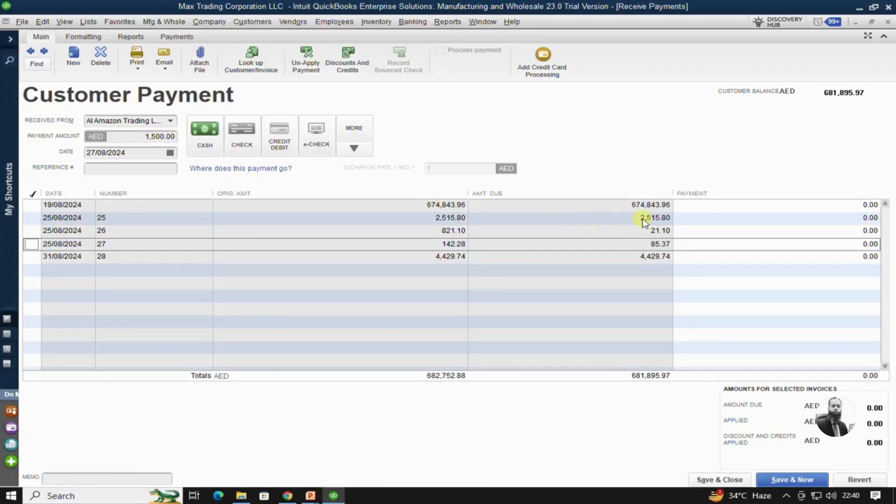
- Apply the full payment to invoice 25, leave the shortfall as an underpayment, and save and close, recording the changes
click(35, 218)
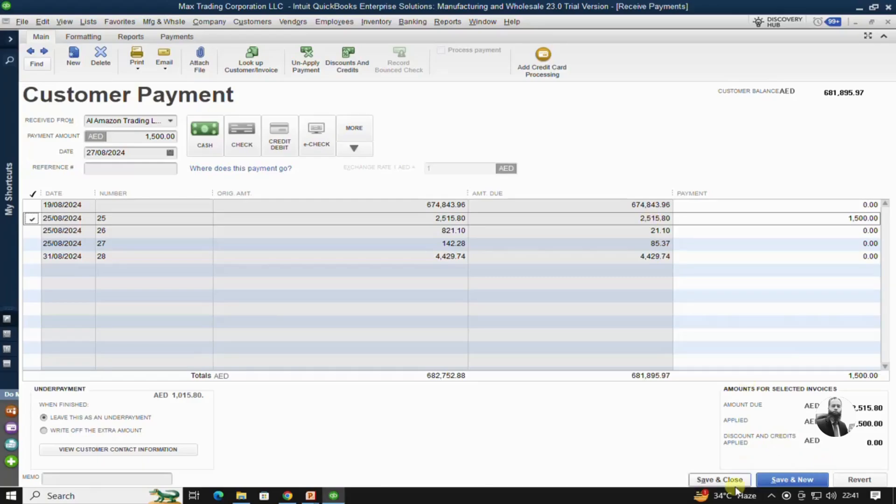
click(721, 483)
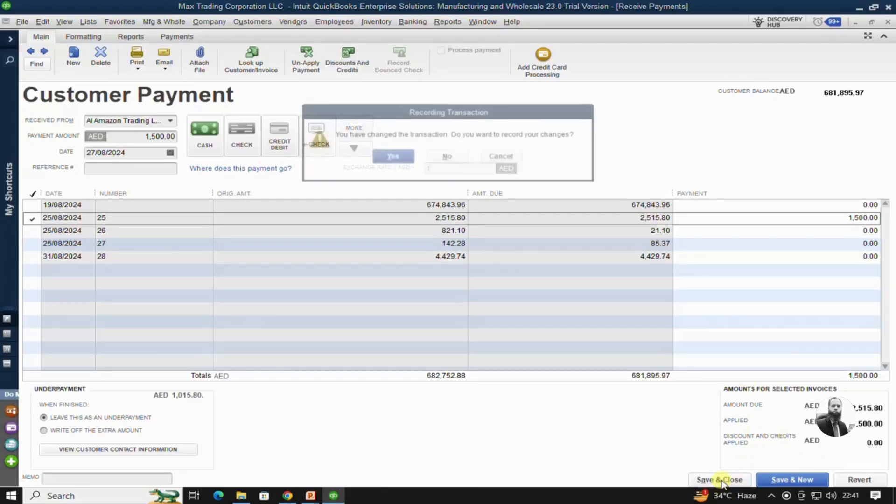
click(392, 154)
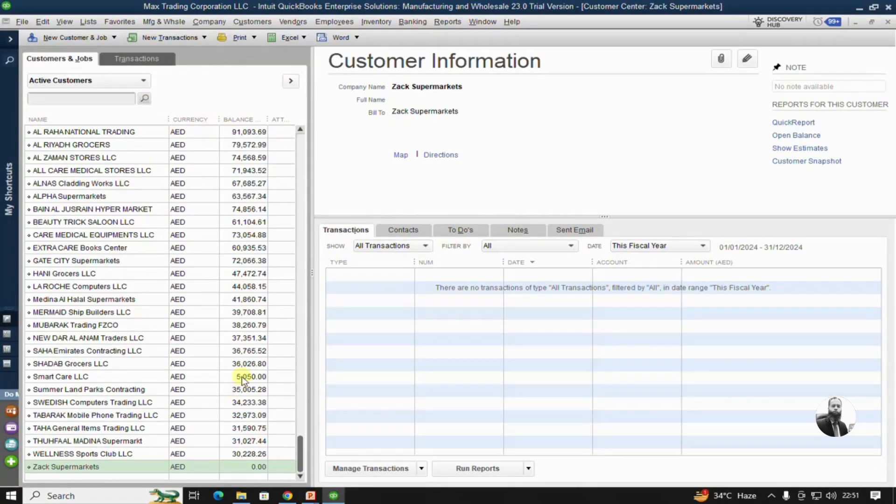
- Start a received payment for Zack Supermarkets with an amount of AED 10,000
click(125, 236)
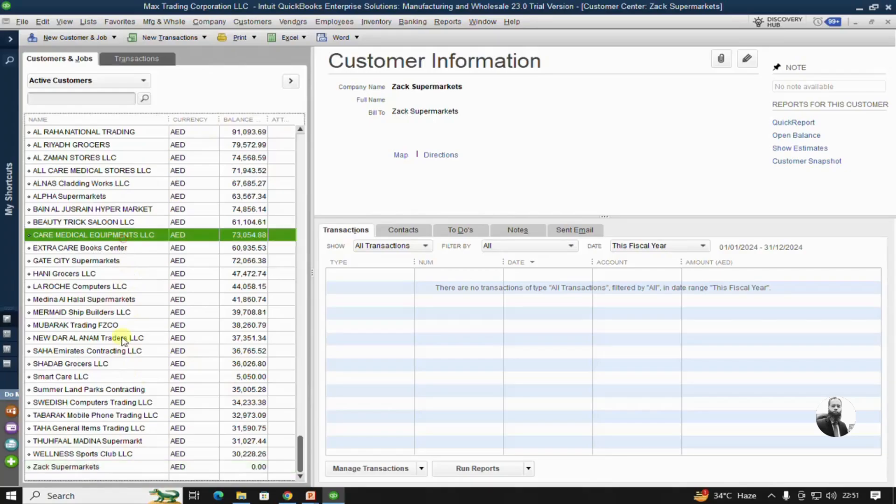
click(123, 467)
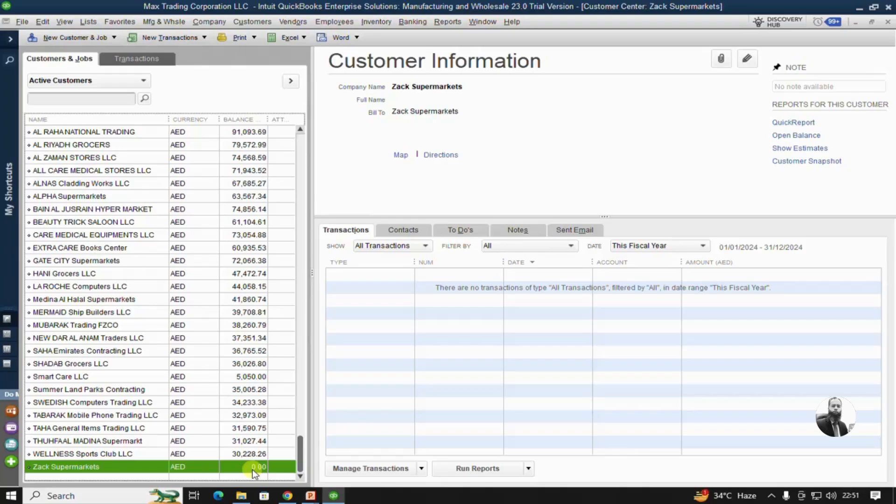
right_click(140, 468)
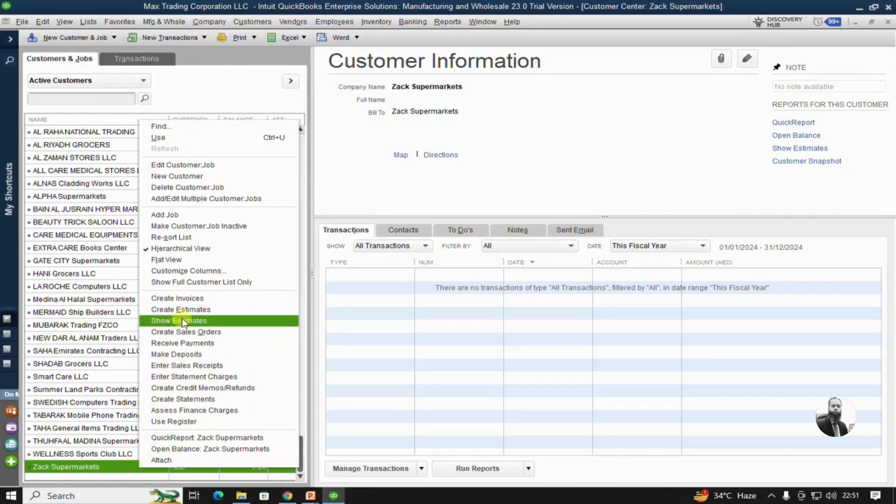
click(194, 345)
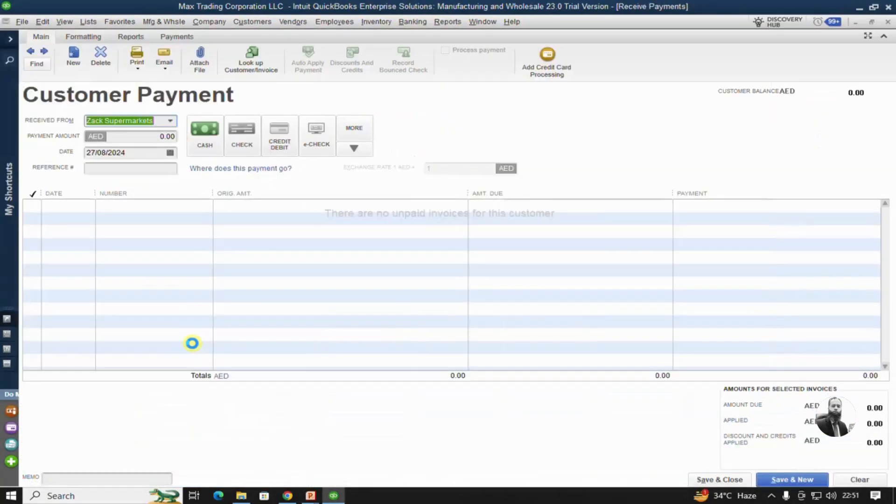
click(144, 136)
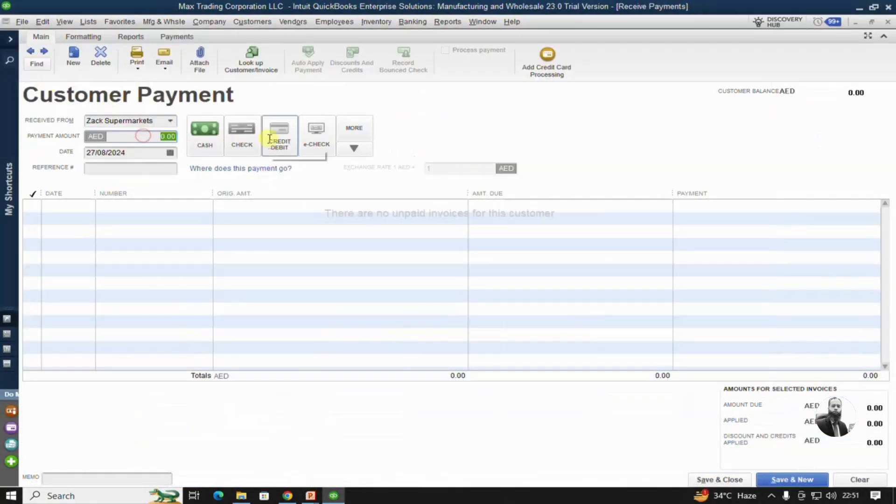
text(10000)
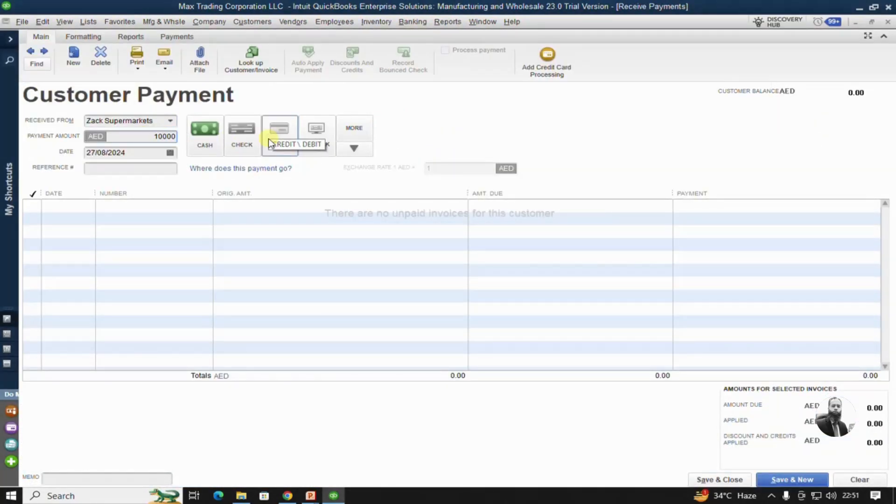
- Set the payment's reference to RV.1045, keep the overpayment as a credit for future use, and save and close it
key(Tab)
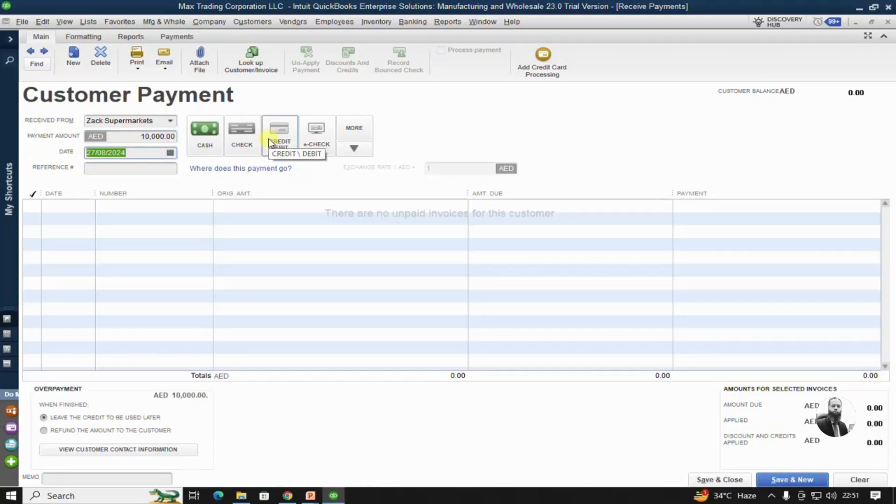
click(157, 167)
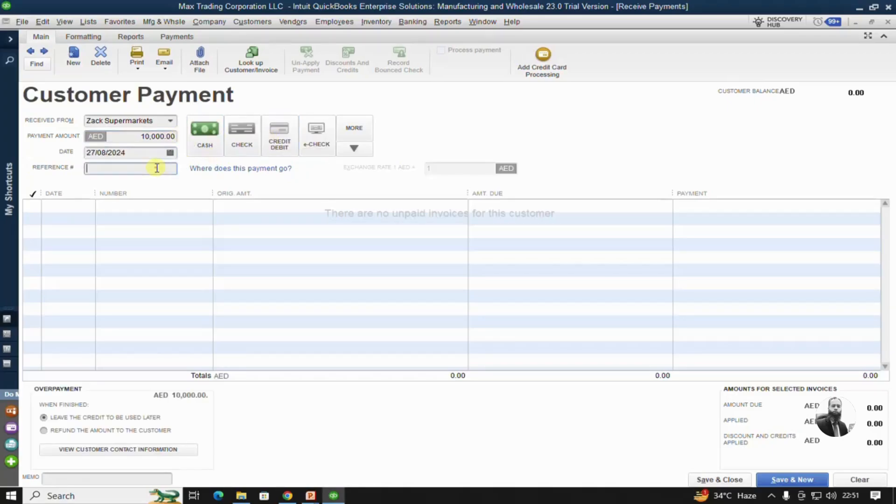
text(RV)
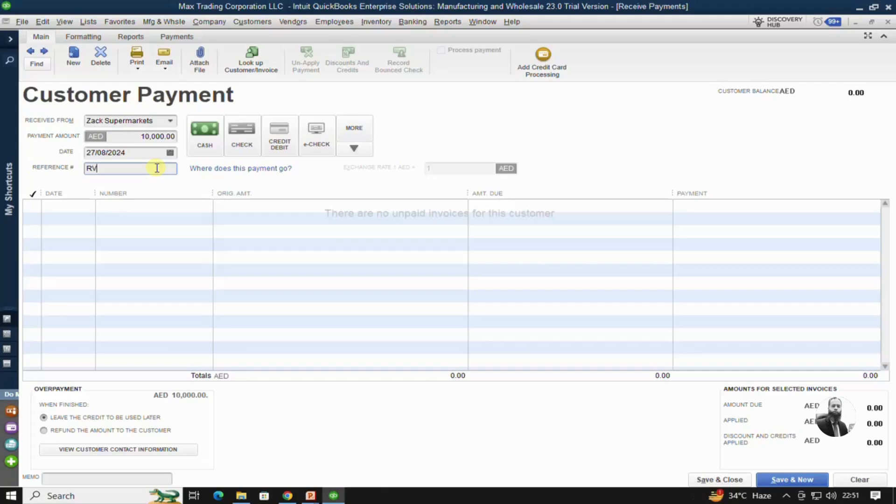
text(.1045)
click(729, 480)
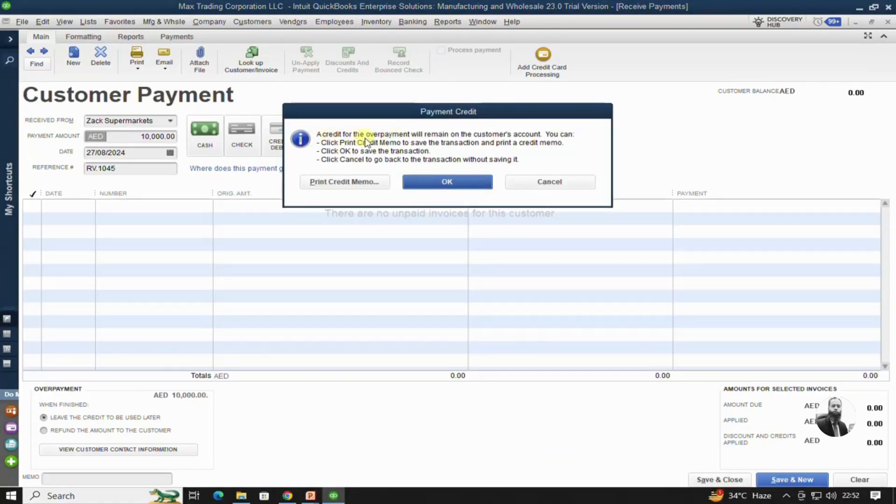
click(462, 181)
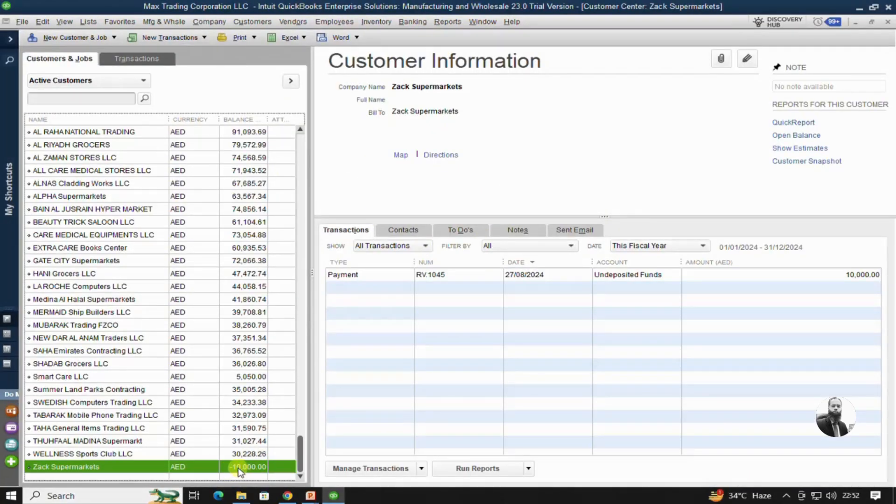
- Start an invoice for Zack Supermarkets with class City Walk Dubai, Net 30 terms and a sales rep assigned
right_click(153, 467)
click(230, 300)
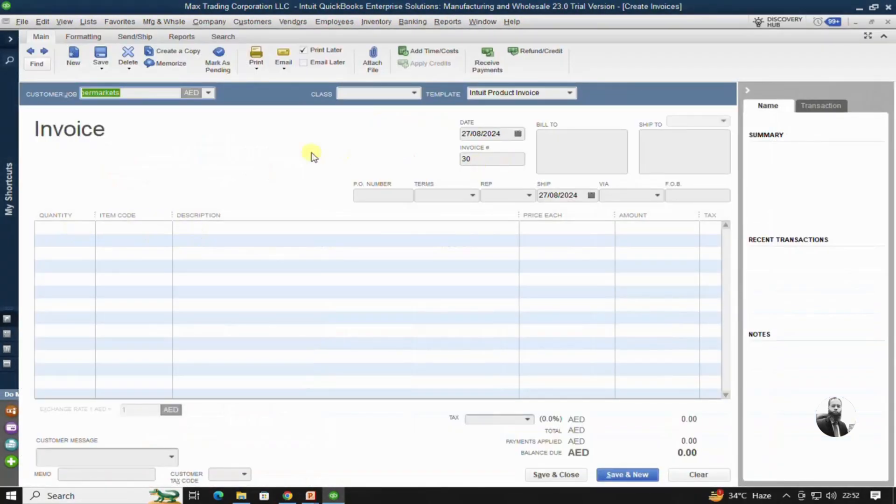
click(414, 93)
click(409, 145)
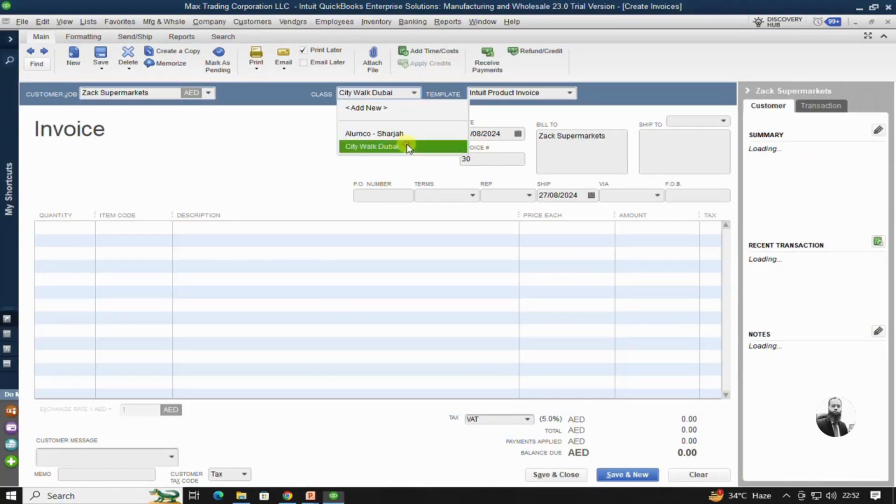
click(529, 196)
click(532, 238)
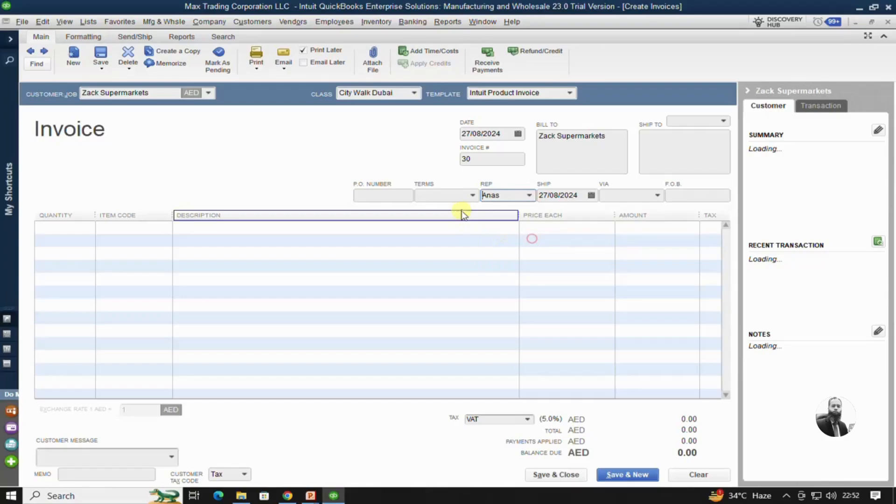
click(473, 196)
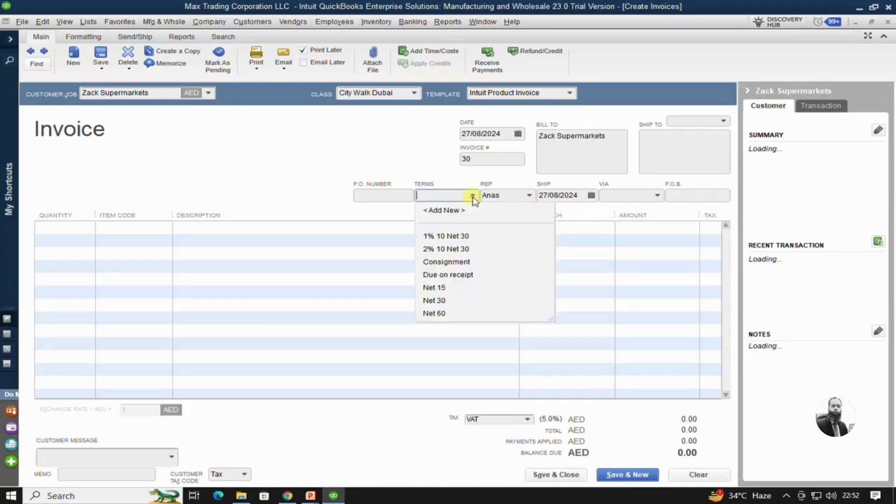
click(443, 301)
- Add item 101-HP-laptop-i7 to the invoice's first line with a quantity of 5
click(138, 231)
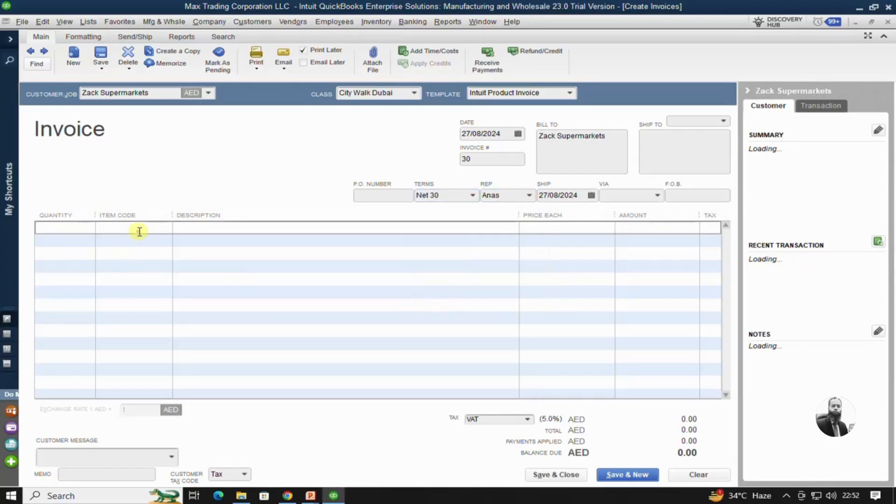
click(166, 228)
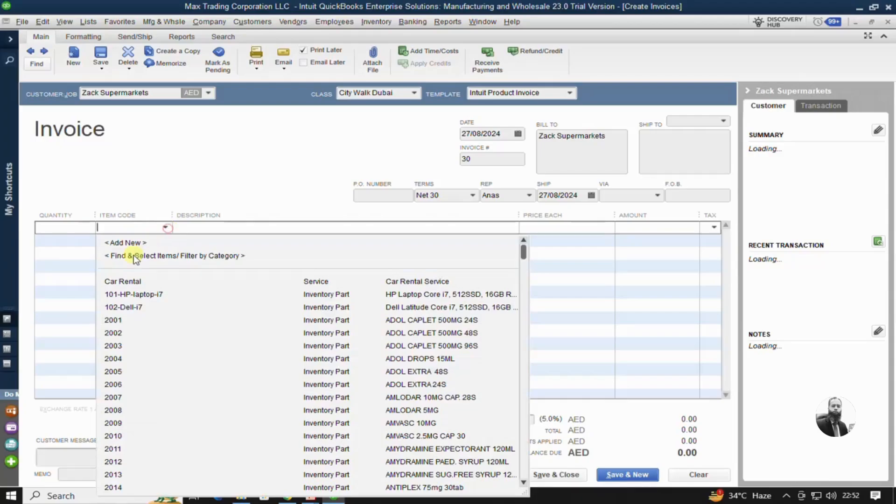
click(136, 295)
click(55, 233)
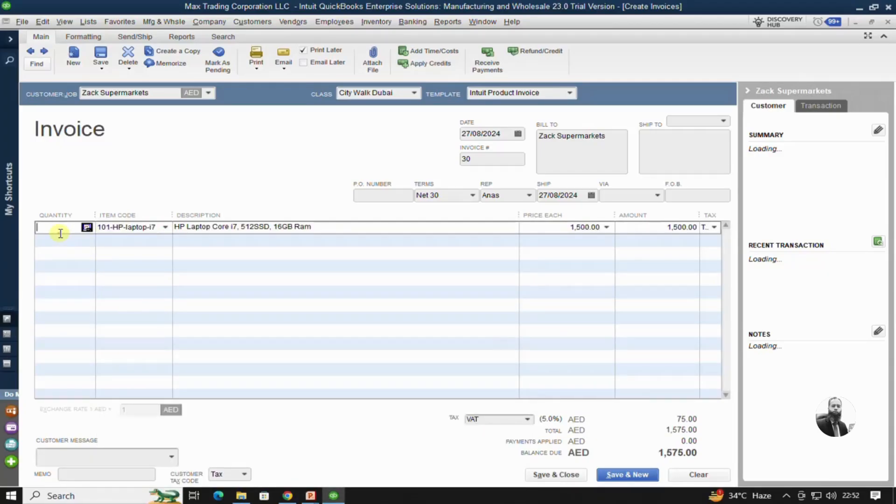
text(5)
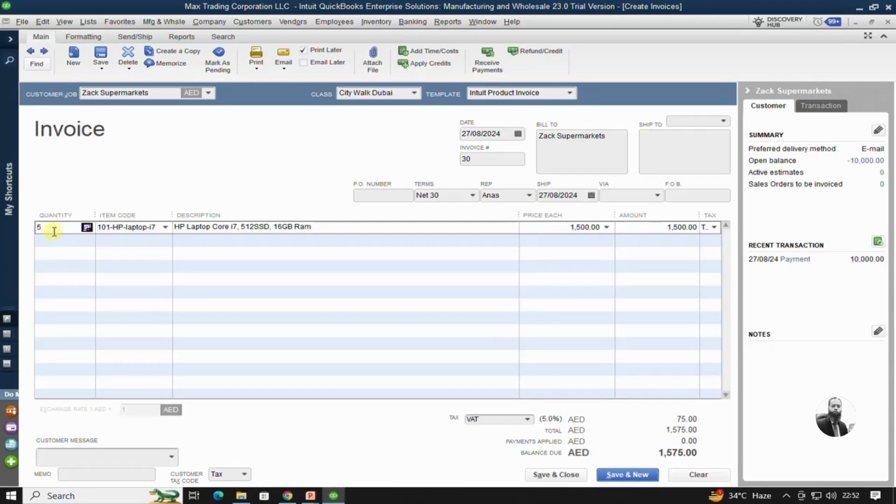
key(Tab)
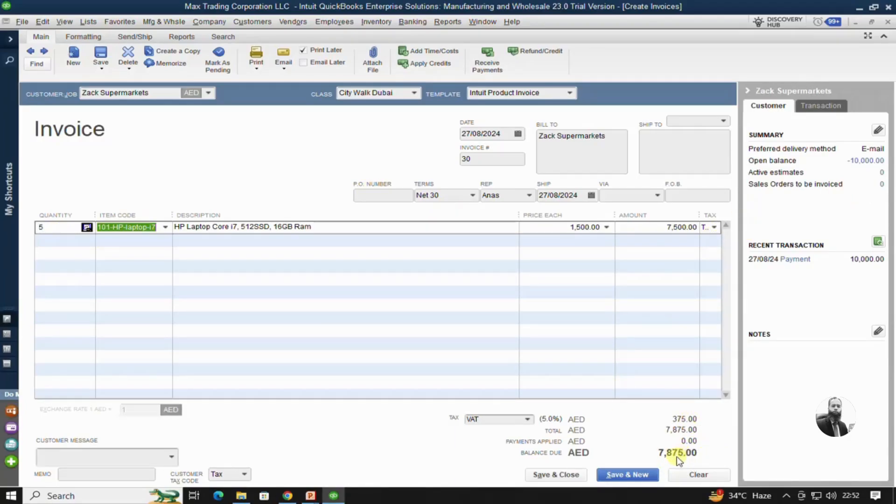
- Save and close the invoice, making the customer's terms, class and rep permanent, and apply the available RV.1045 credit to it
click(554, 477)
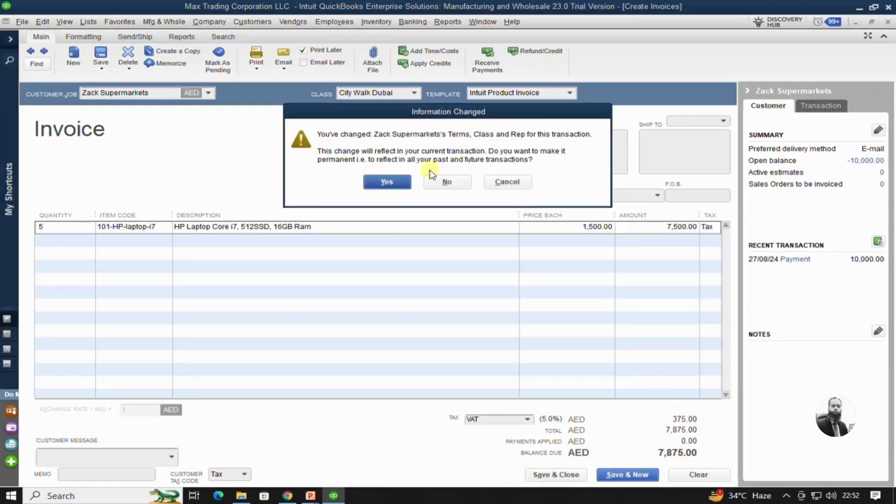
click(396, 183)
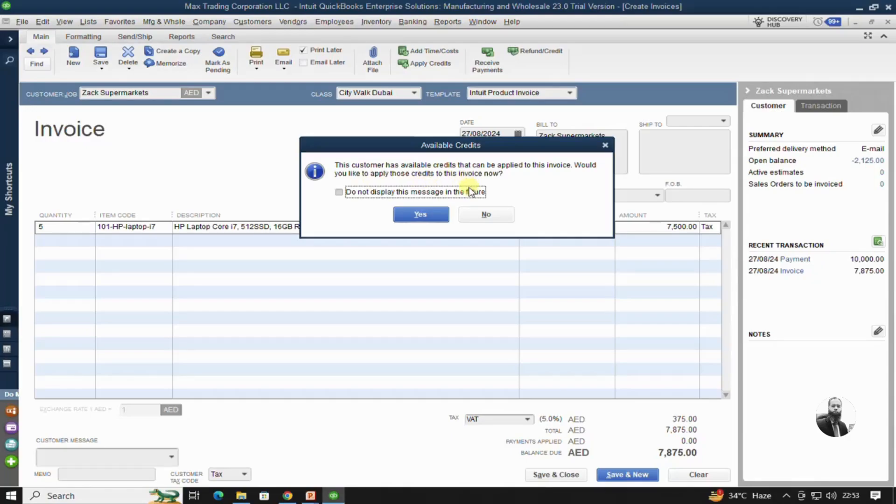
click(433, 215)
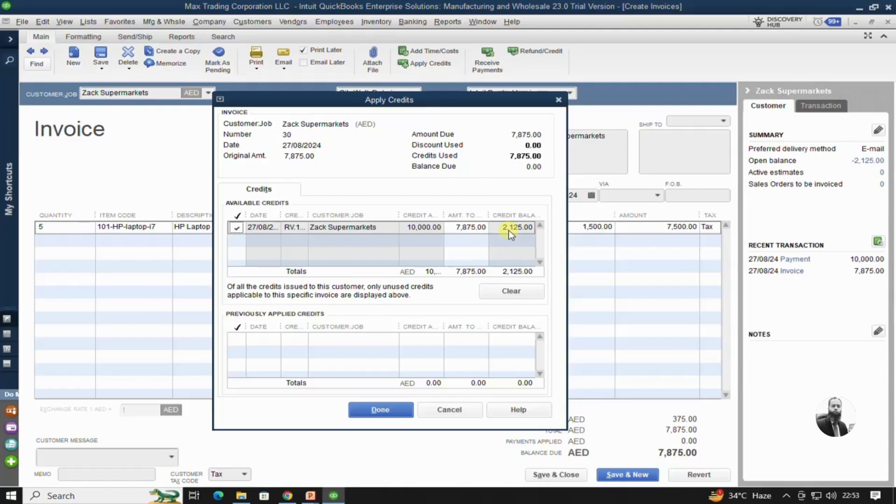
click(381, 409)
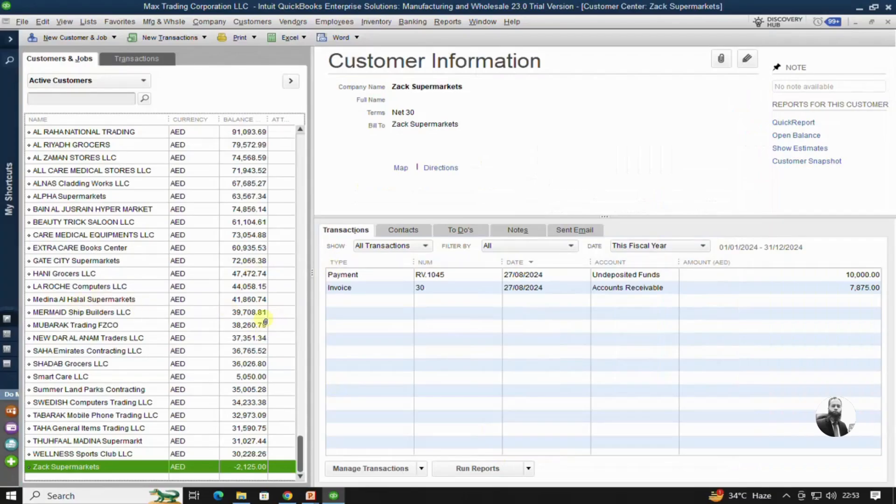
- Open a new received payment for Zack Supermarkets
right_click(64, 467)
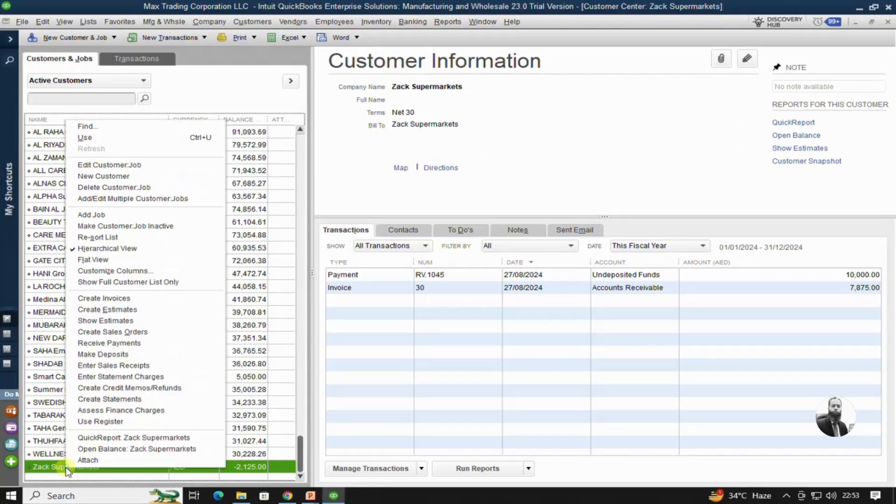
click(118, 344)
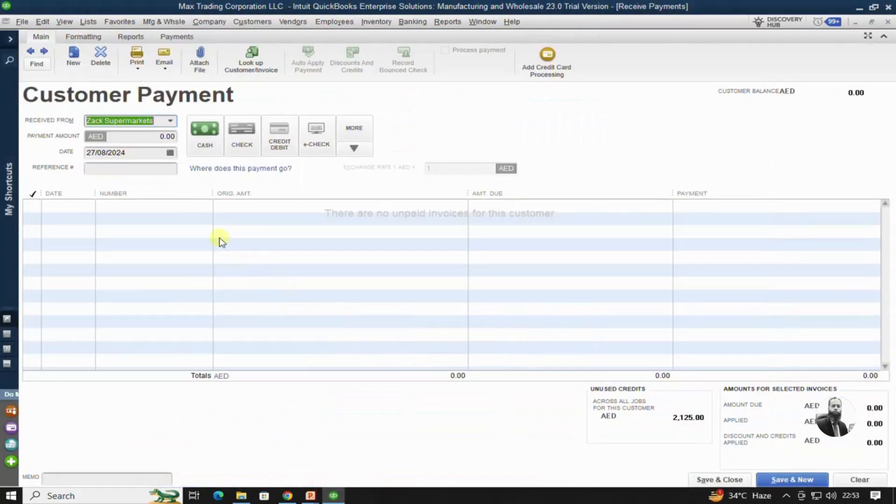